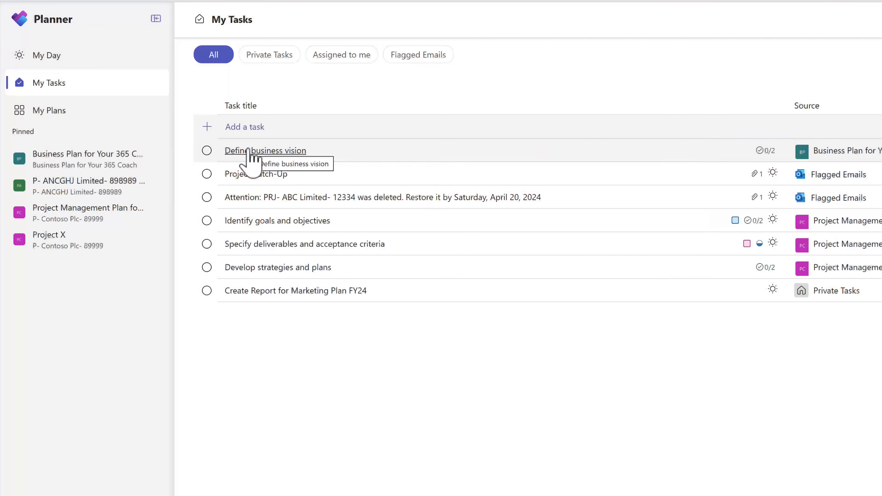
Step: Preview the Commercial Construction, Software Development and Sprint Planning plan templates
click(250, 151)
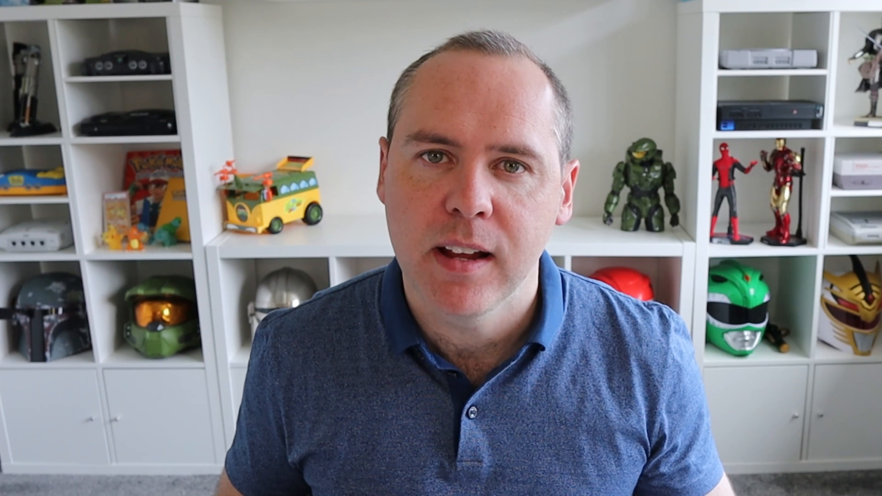
click(239, 219)
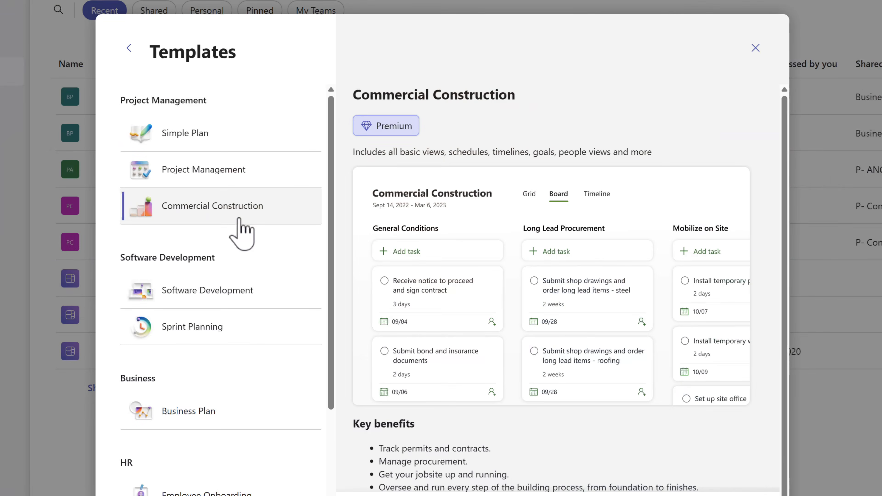
click(218, 290)
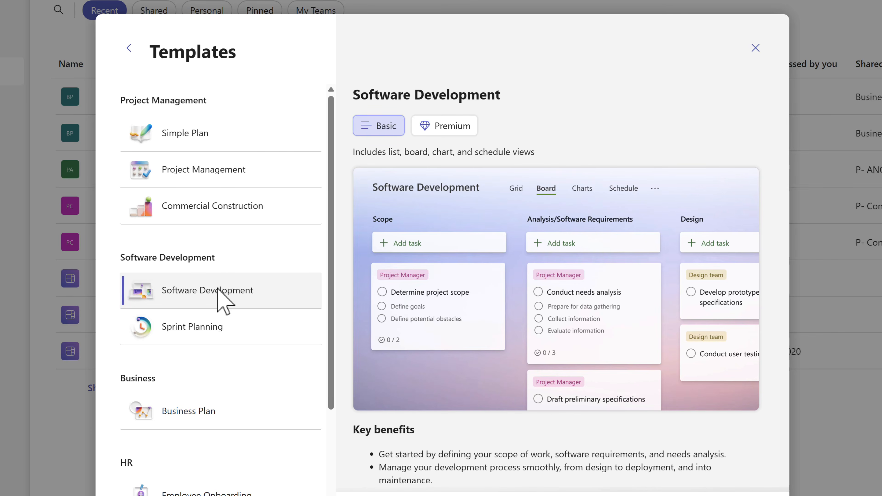
click(216, 331)
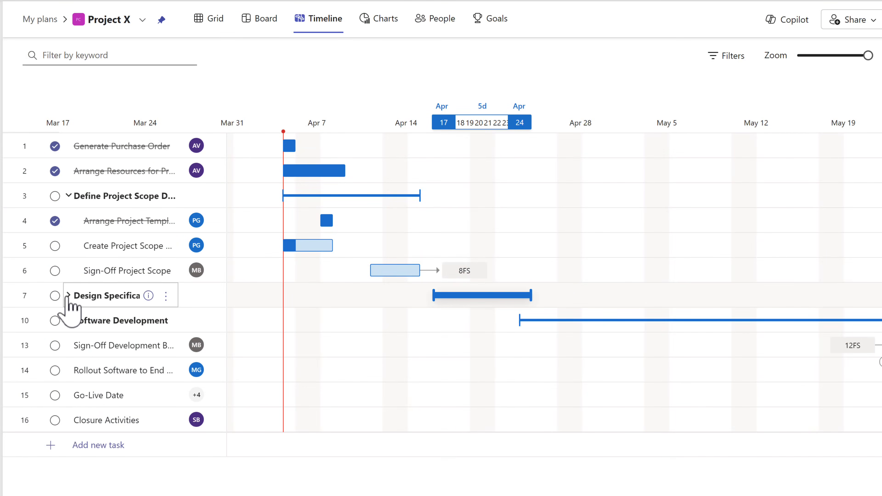
Step: Expand the design specification summary task in Project X's timeline to see its subtasks and dependencies
click(68, 297)
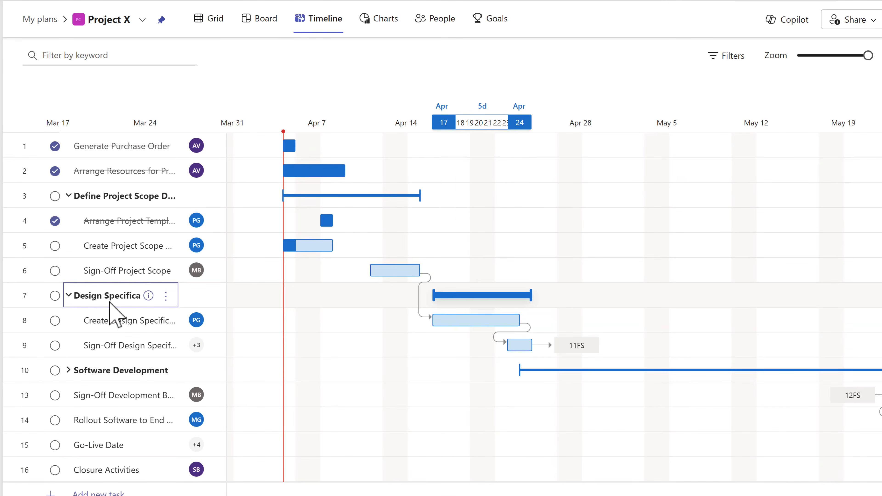
click(461, 327)
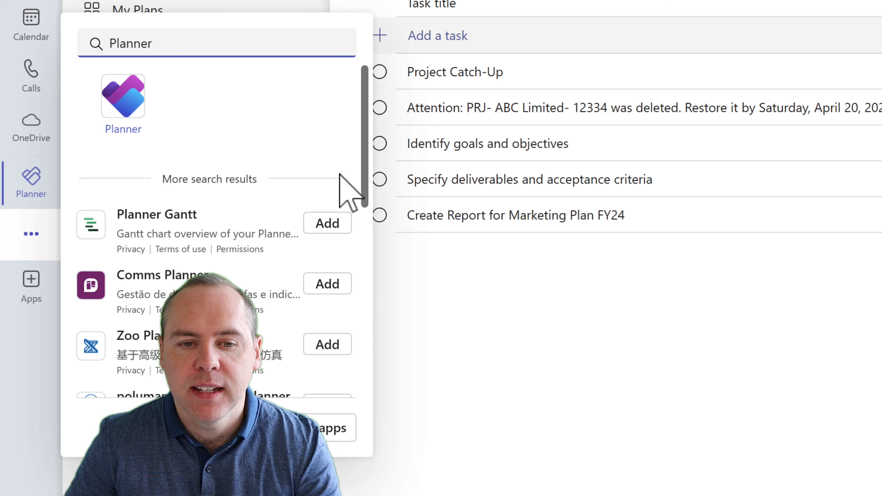
Step: Open the Planner app in Teams from the app search results and pin it to the app bar
click(126, 100)
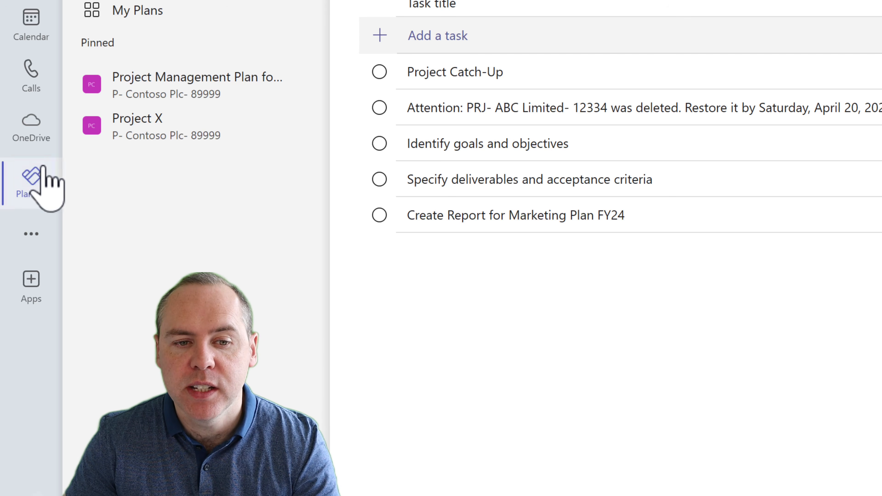
right_click(34, 182)
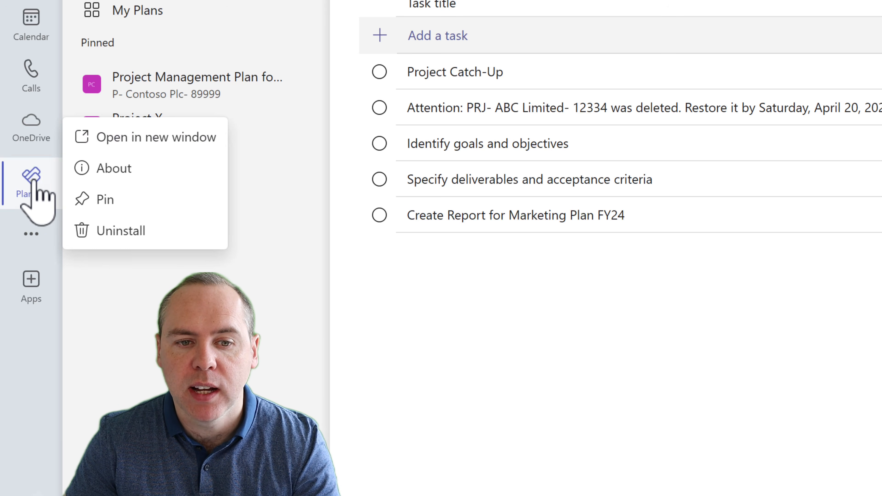
click(162, 203)
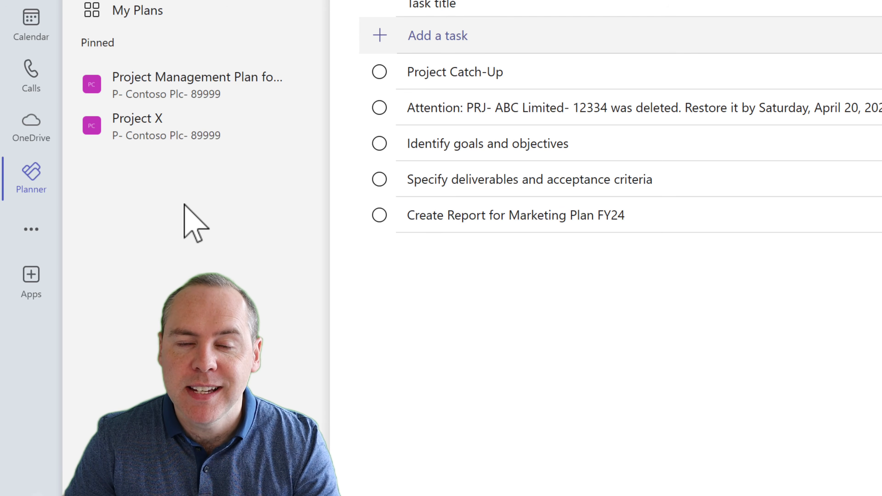
Step: Open Planner in a separate window and reposition that window over Teams
right_click(36, 178)
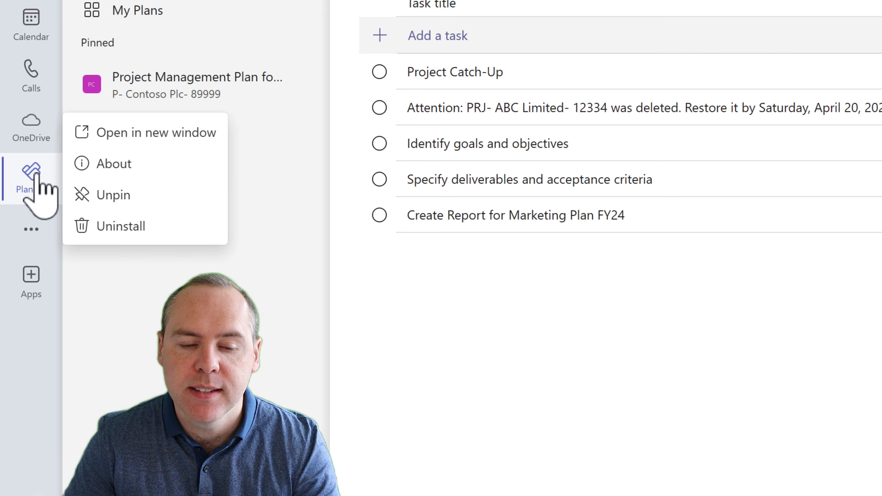
click(156, 137)
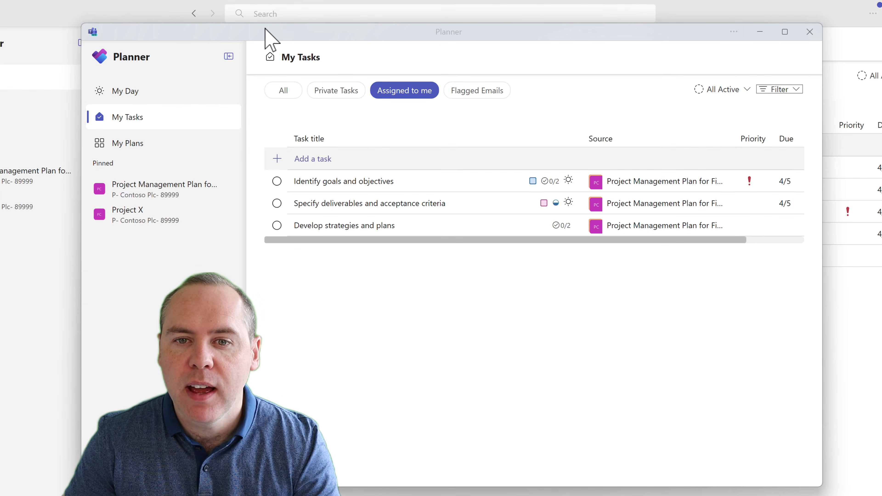
drag(265, 30, 259, 71)
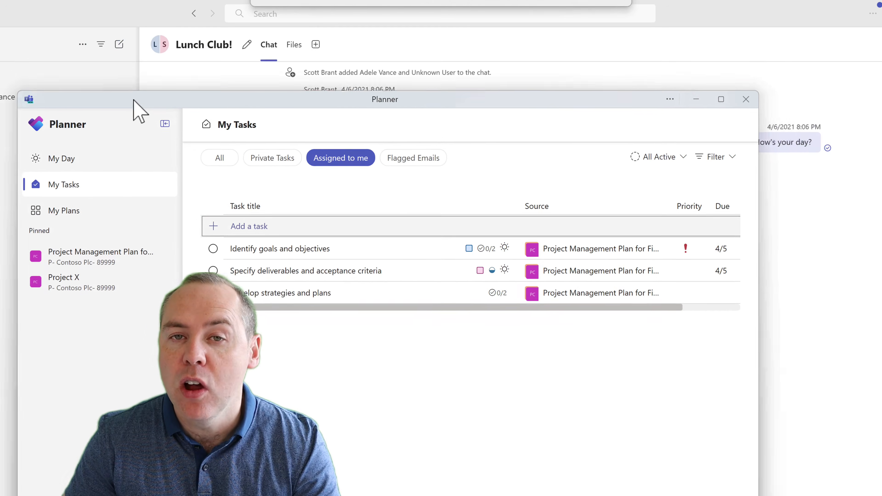
drag(134, 100, 156, 85)
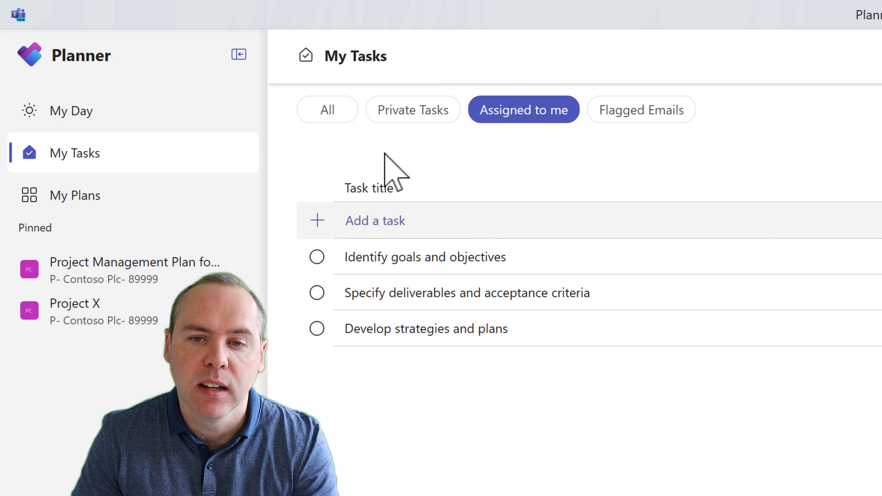
Step: Filter My Tasks to flagged emails and open the Project Catch-Up task
click(598, 115)
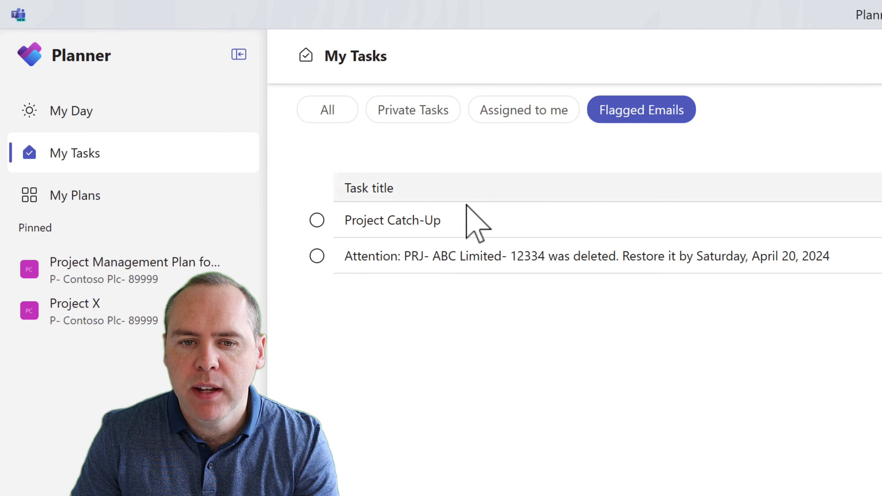
click(433, 222)
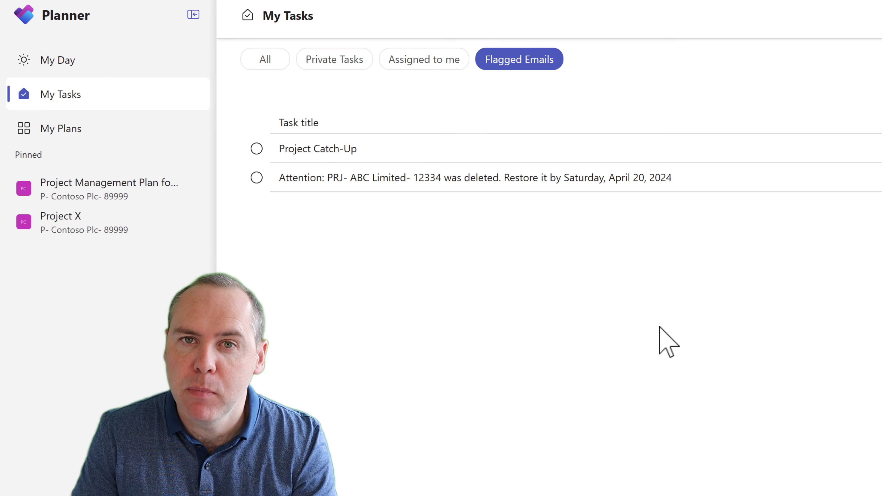
Step: View the details of the private task Create Report for Marketing Plan FY24, then list all tasks
click(355, 67)
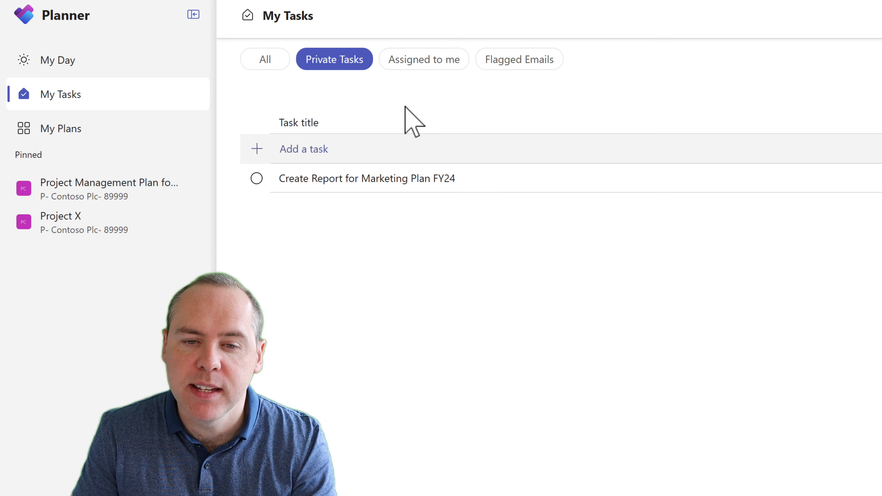
click(397, 184)
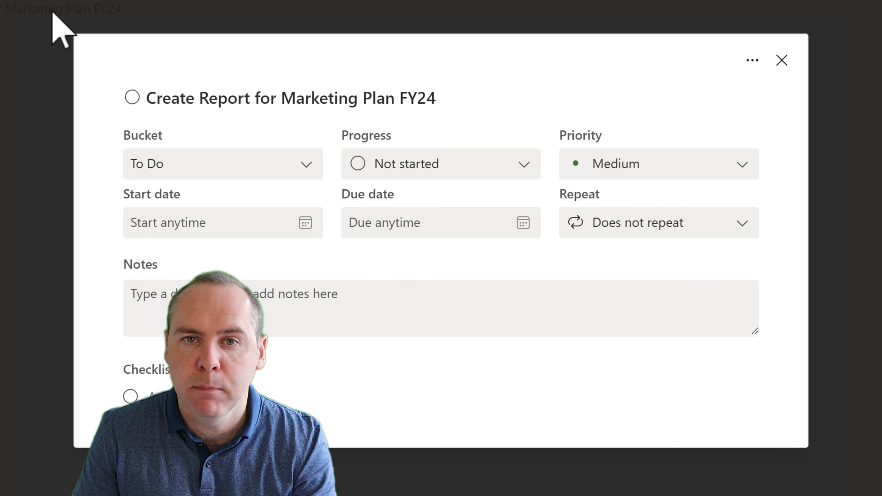
click(52, 10)
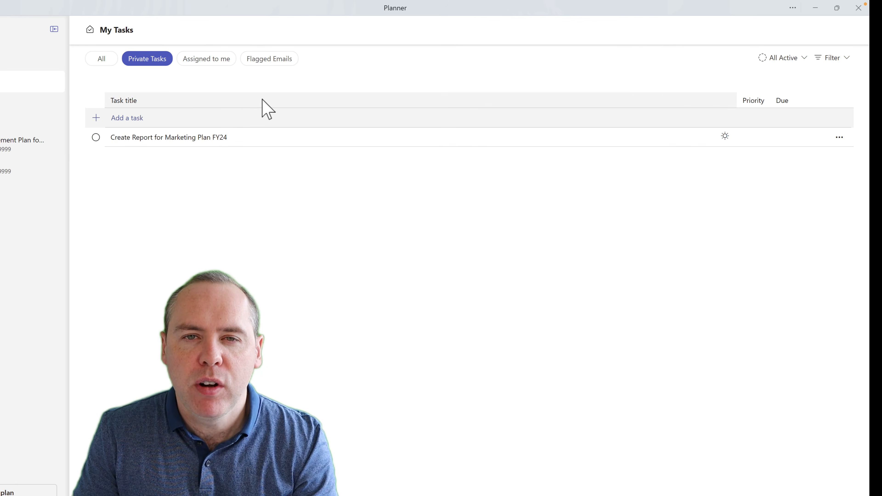
click(114, 63)
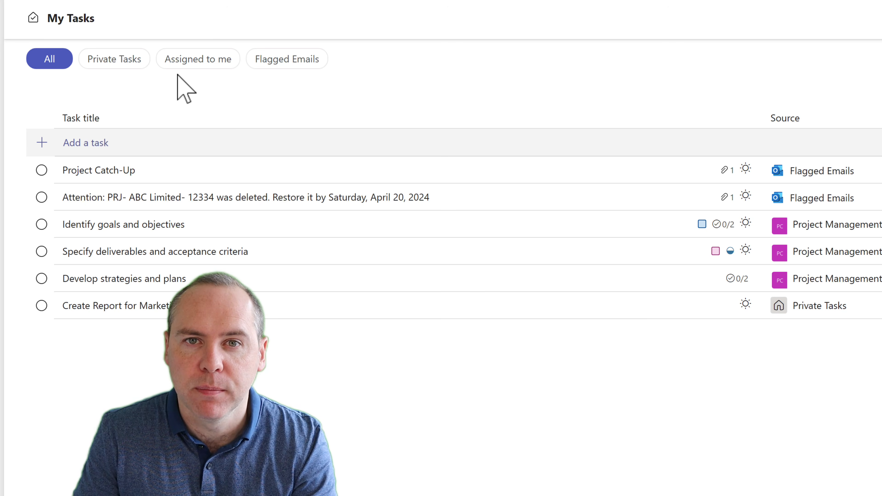
Step: Open My Day and view the details of the Identify goals and objectives task
click(1, 49)
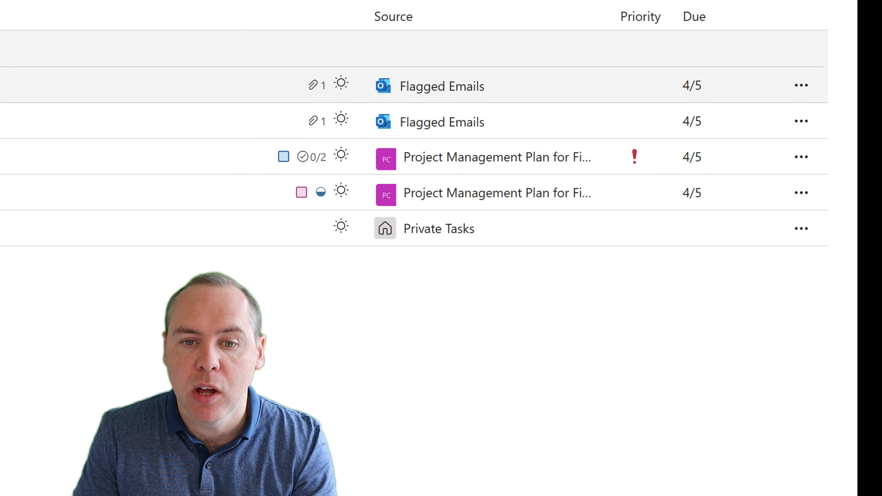
click(69, 157)
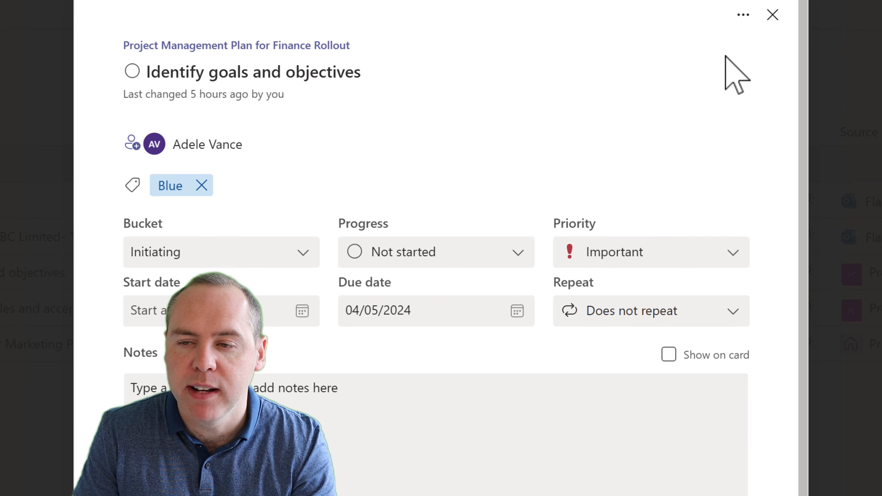
click(772, 15)
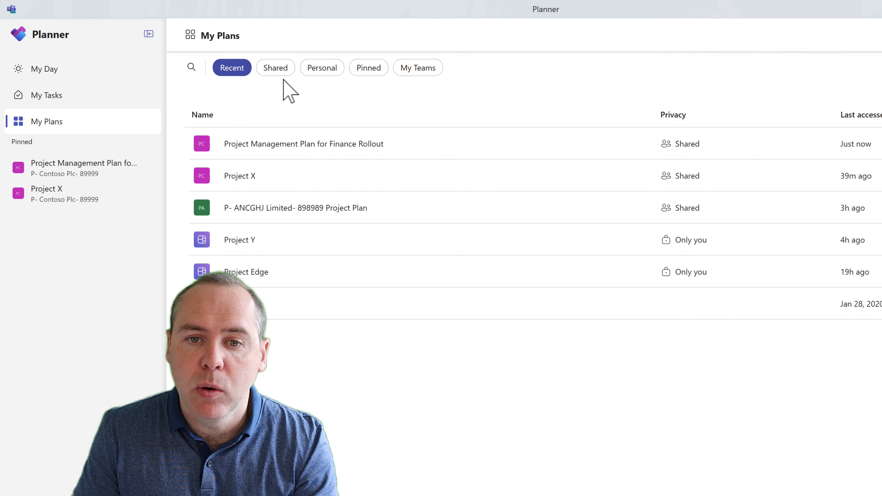
Step: Browse My Plans by Shared, Personal, Pinned and My Teams, and expand the ANCGHJ Limited team
click(277, 72)
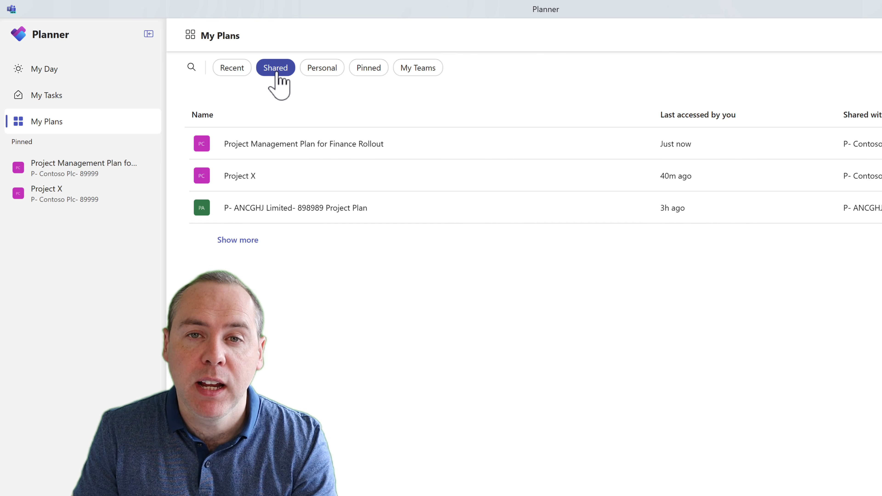
click(322, 69)
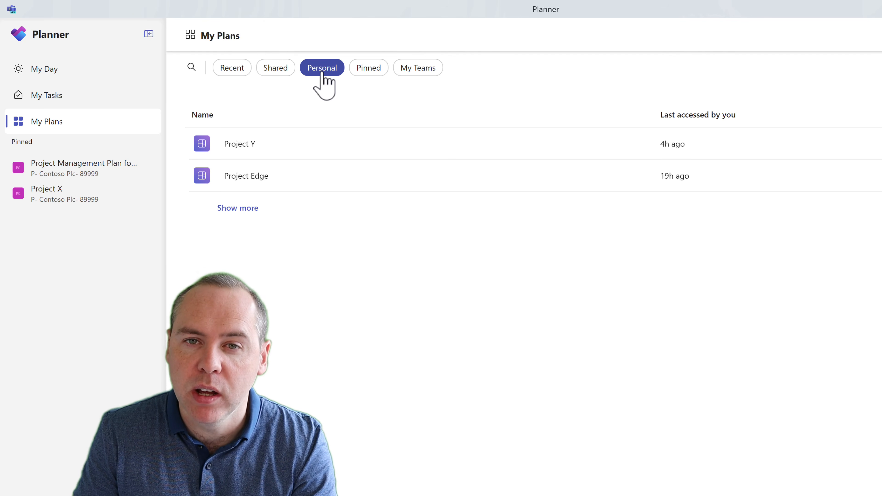
click(363, 71)
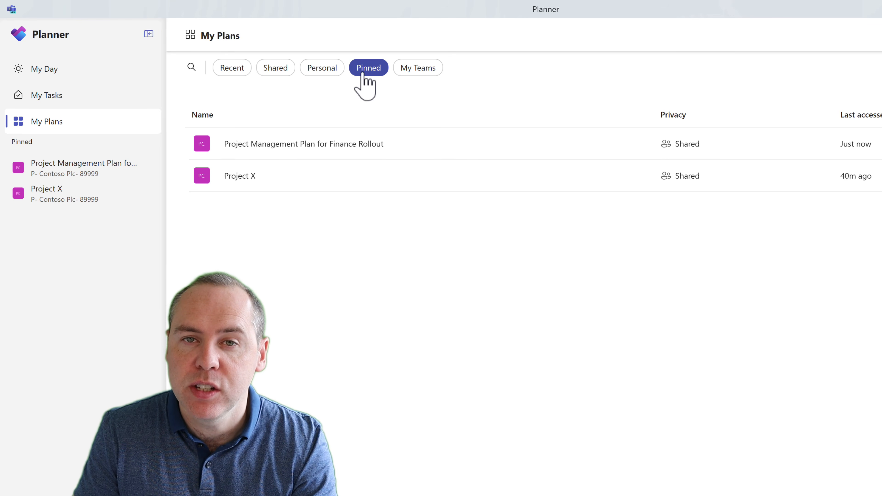
click(414, 71)
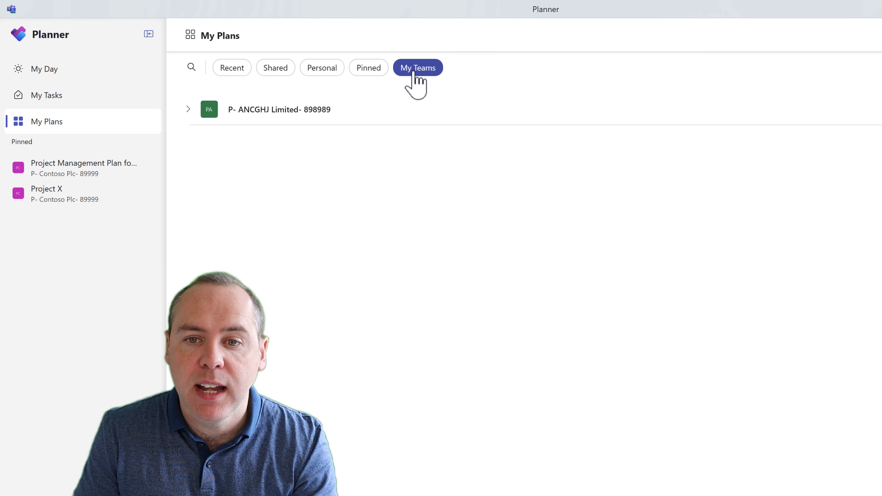
click(188, 109)
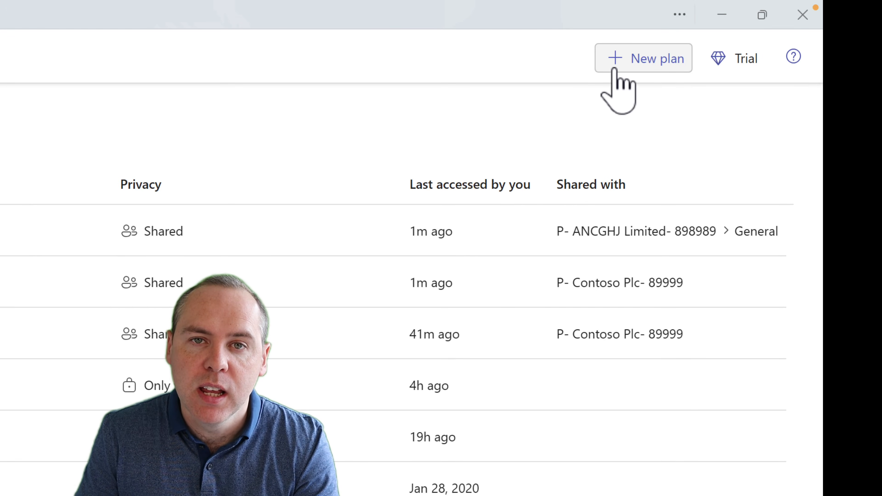
Step: Start a new plan from the Business Plan template
click(643, 63)
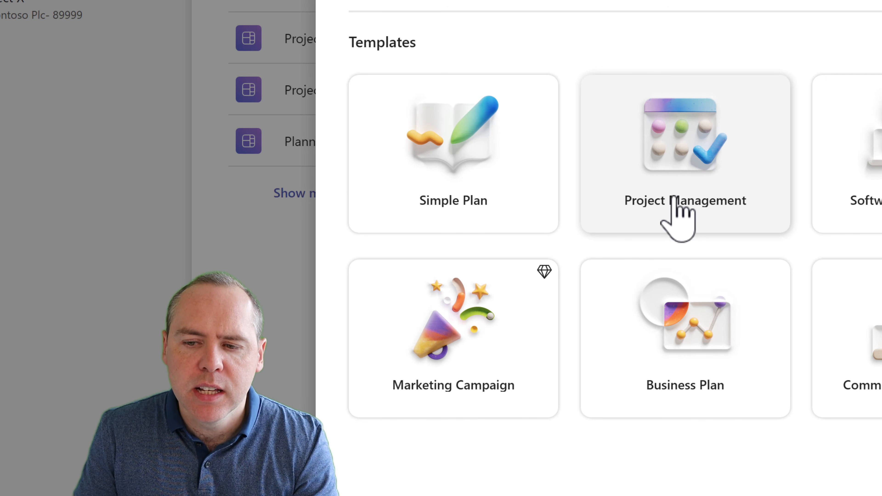
click(683, 325)
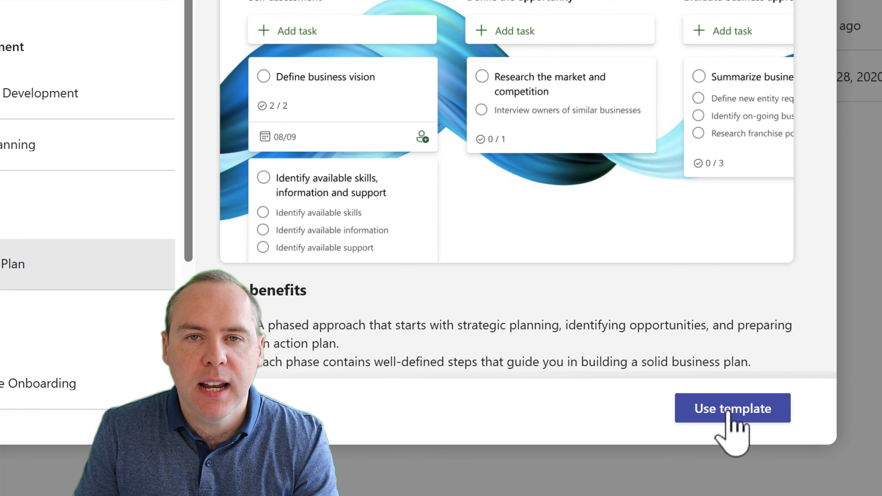
click(728, 410)
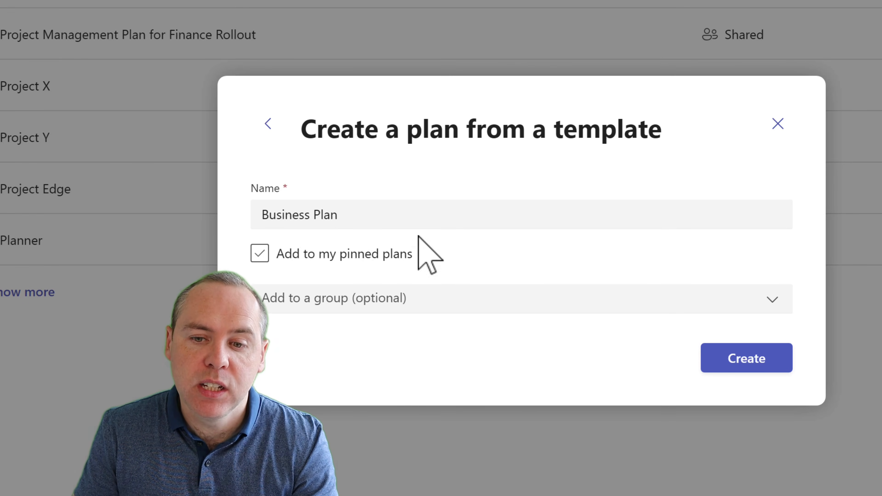
Step: Name the plan Business Plan for Your 365 Coach, add it to the pinned plans, and check the available groups
click(406, 221)
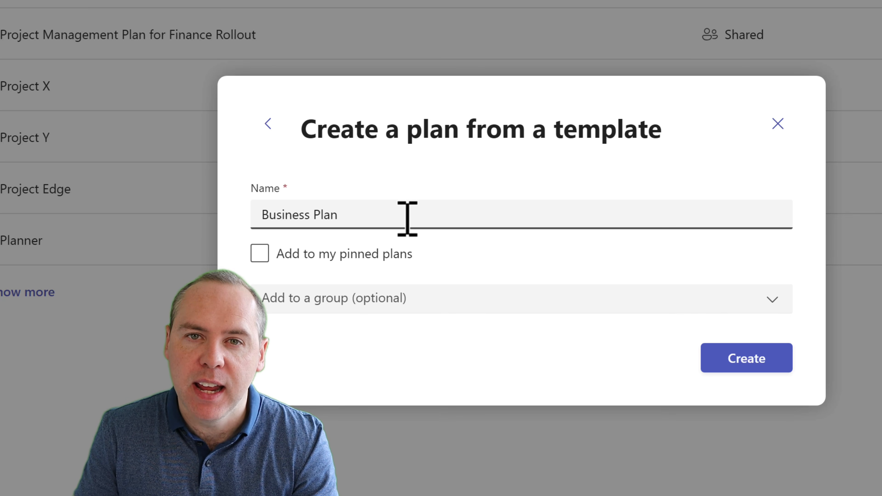
text(for Your 365 Coach)
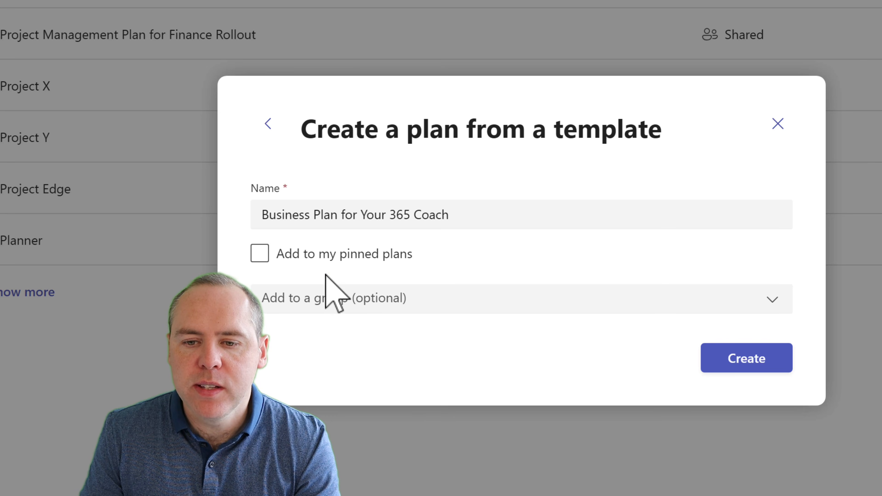
click(325, 260)
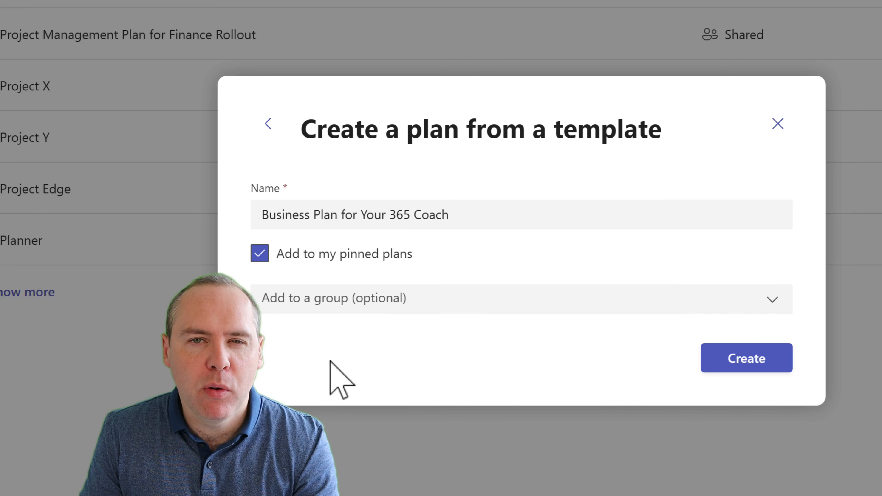
click(361, 299)
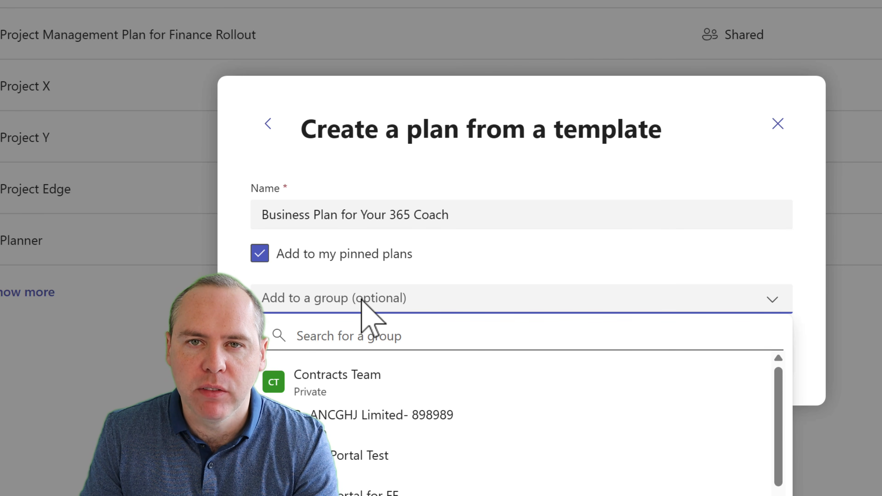
click(235, 318)
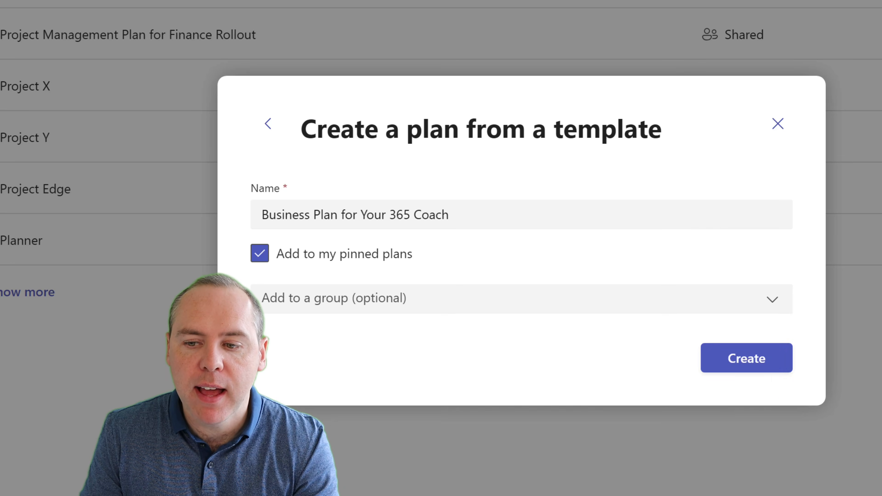
Step: Create the business plan and assign the Define business vision task to the suggested person
click(752, 358)
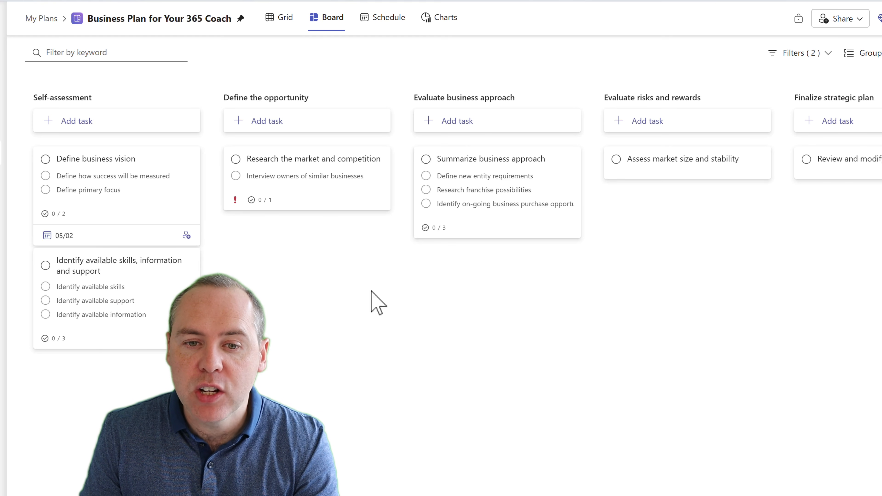
click(186, 236)
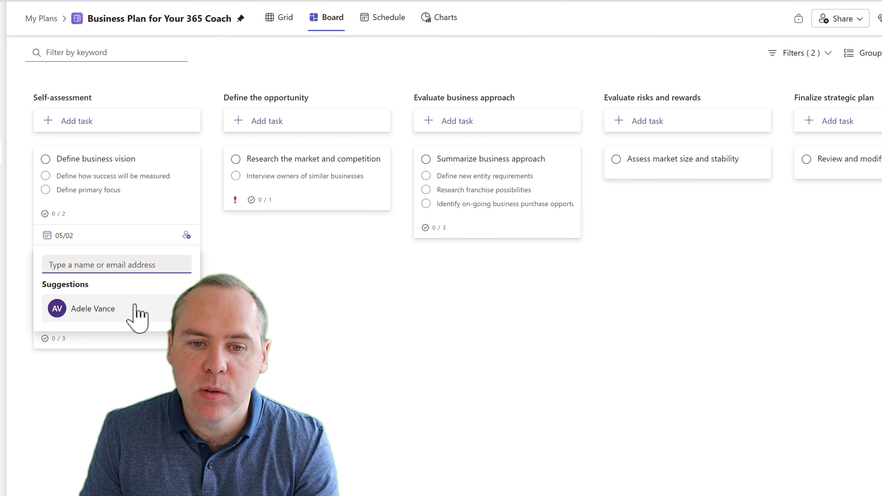
click(89, 310)
click(283, 295)
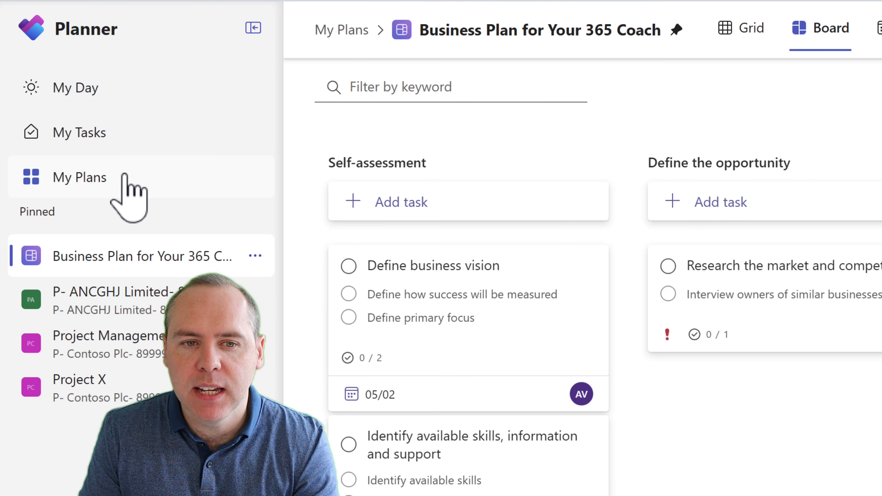
Step: Filter My Plans to personal plans and open Business Plan for Your 365 Coach
click(125, 175)
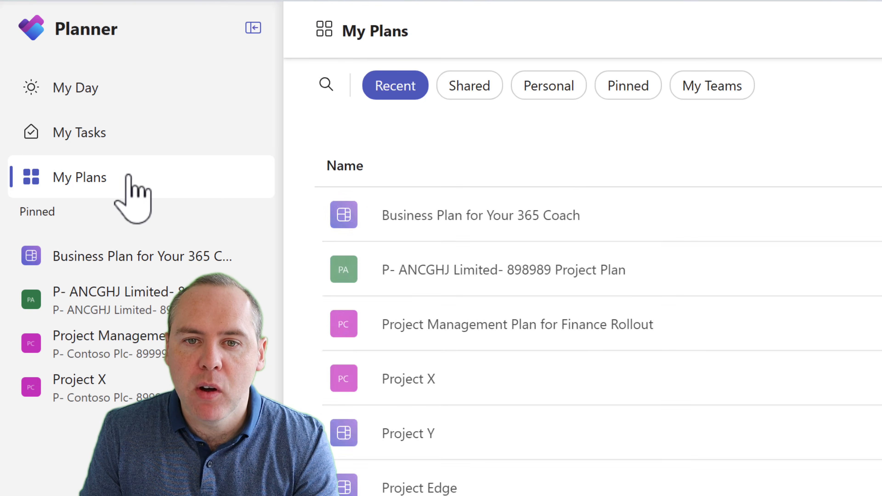
click(560, 95)
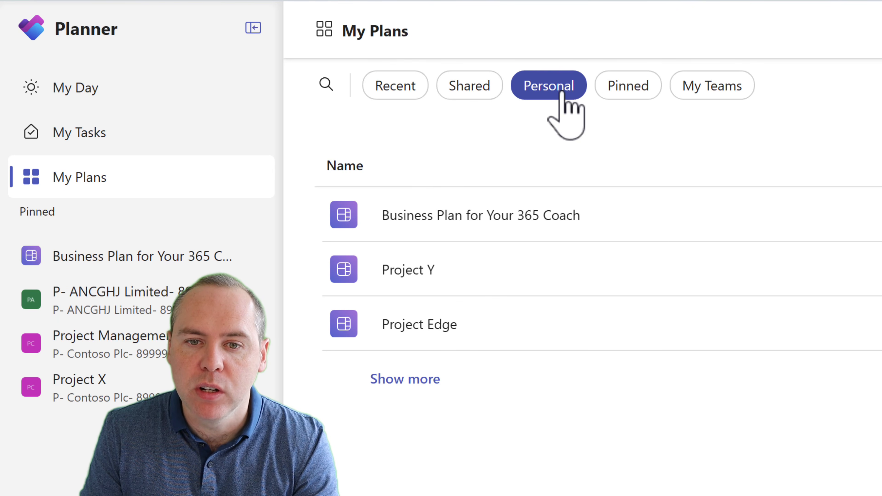
click(536, 218)
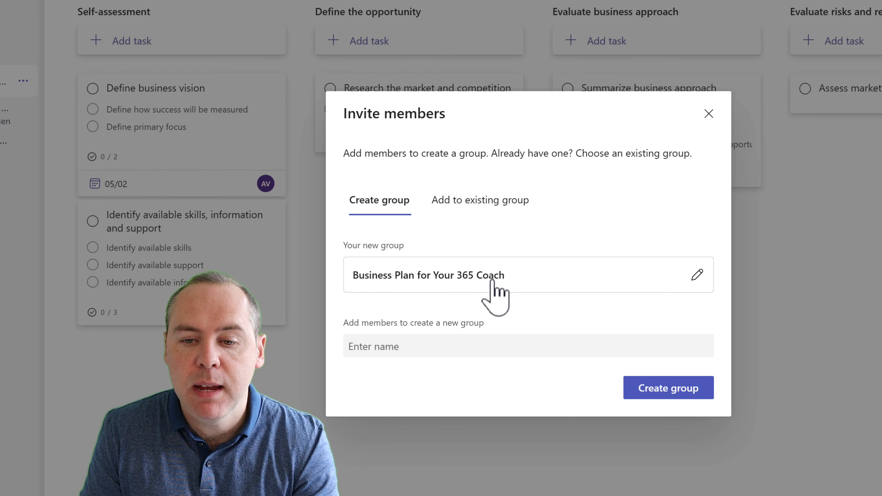
Step: Create a new group named Business Plan for Your 365 Coach for the plan, entering the invited member's name
click(450, 346)
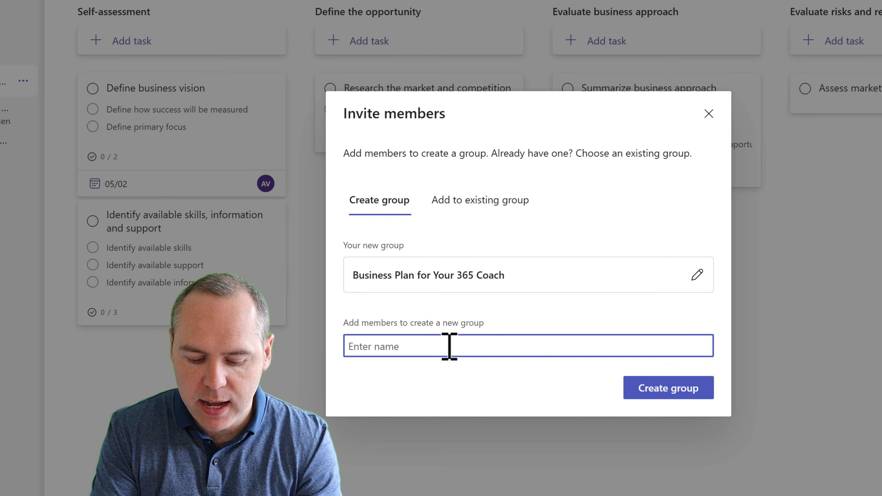
text(Megan Bowen)
click(449, 392)
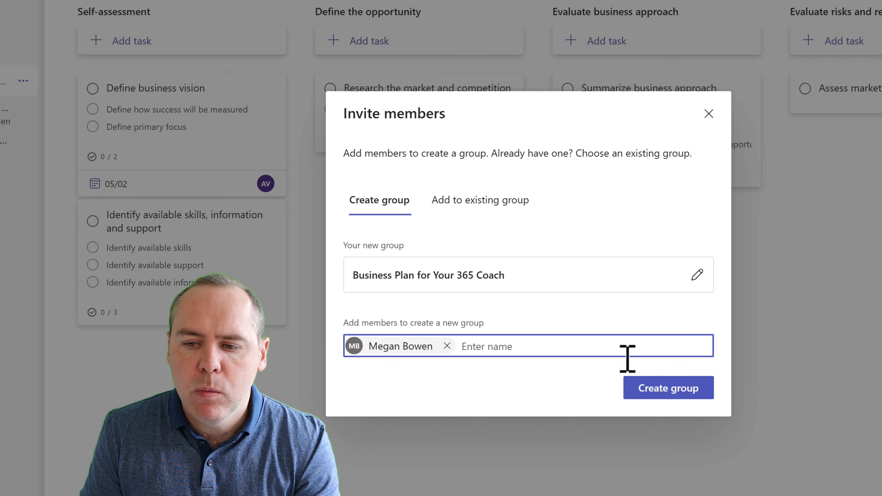
click(659, 395)
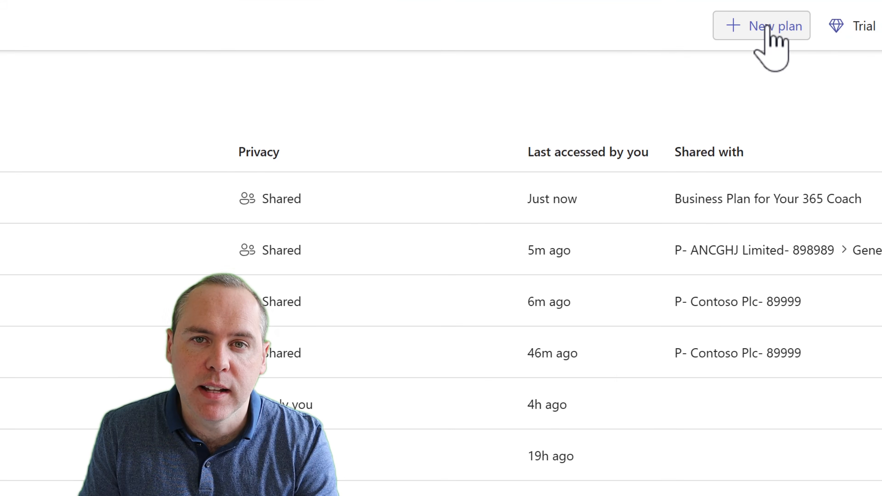
Step: Start a new plan, view the form for a premium plan from scratch, and return to the plan choices
click(767, 28)
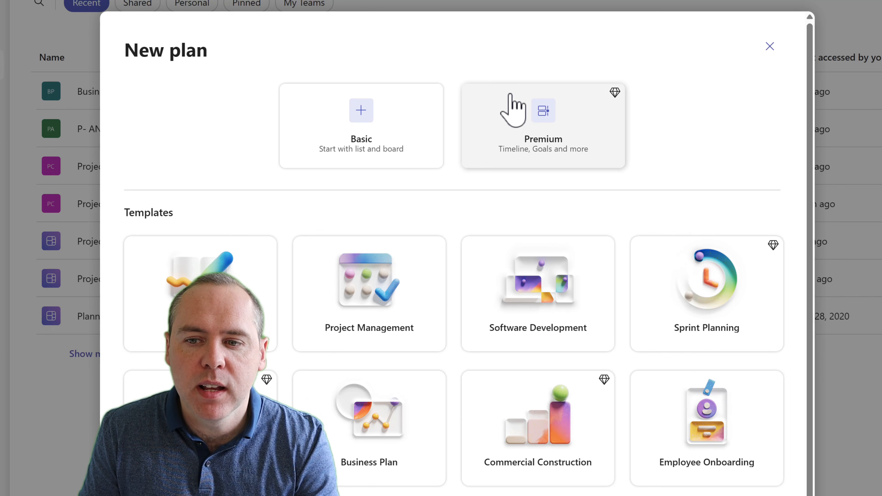
click(510, 95)
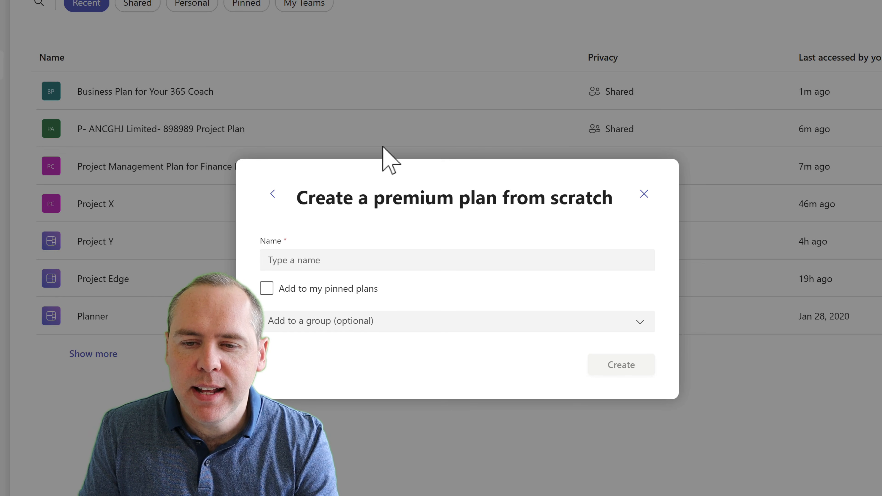
click(274, 195)
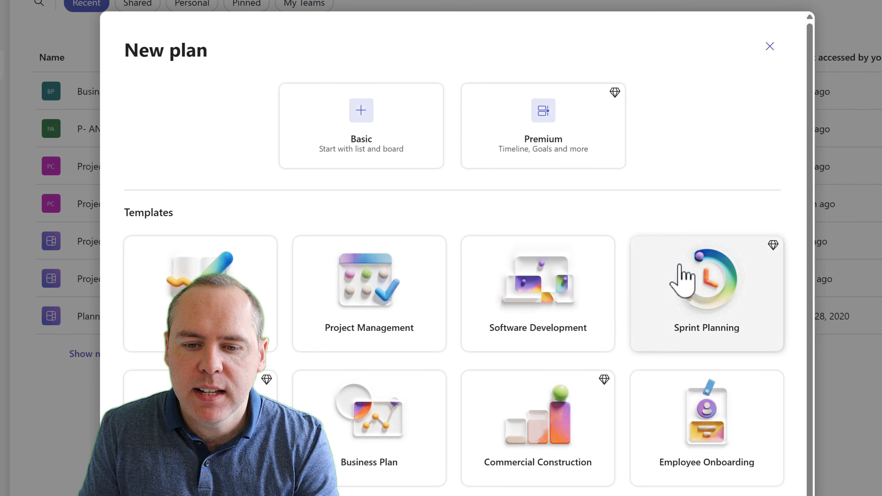
Step: Preview the premium Marketing Campaign template and start a plan from it
scroll(679, 277, down, 1)
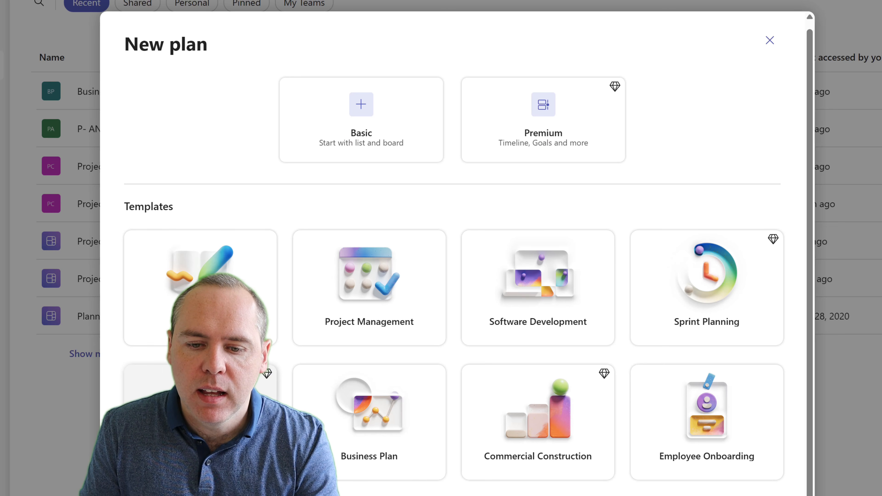
click(215, 423)
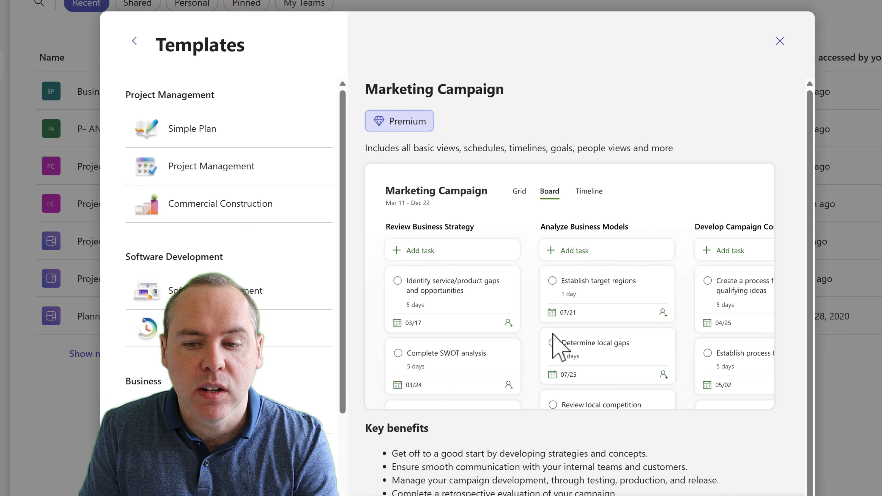
scroll(556, 344, down, 1)
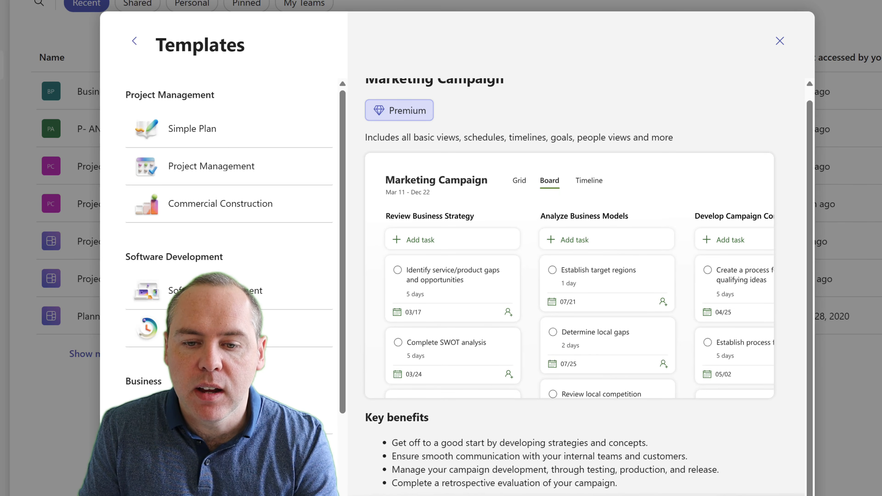
click(749, 464)
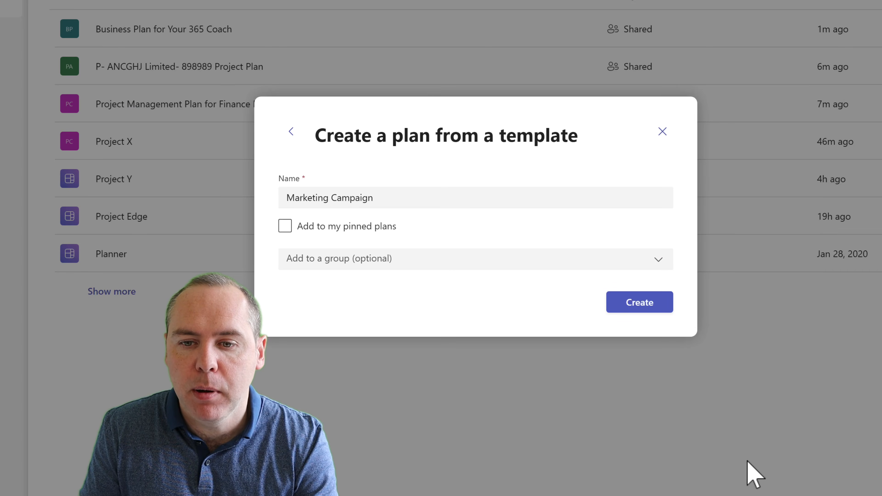
Step: Add the Marketing Campaign plan to the Business Plan for Your 365 Coach group, pin it, and create it
click(382, 259)
click(355, 287)
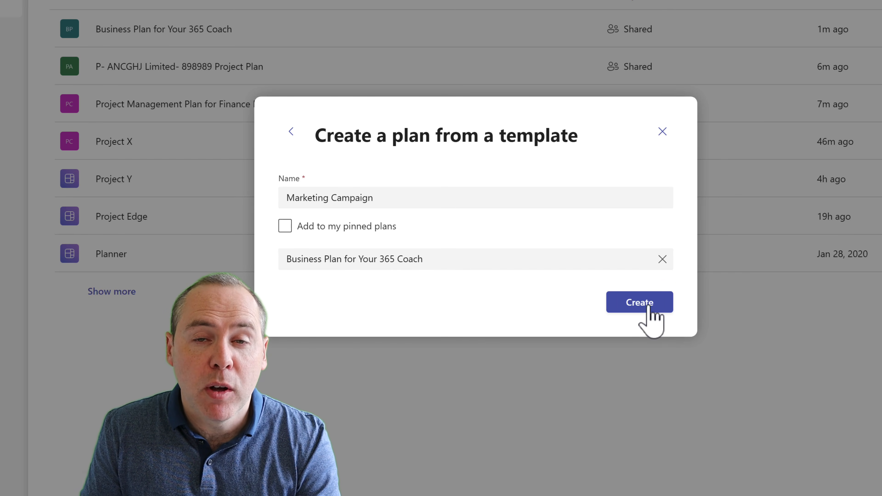
click(383, 228)
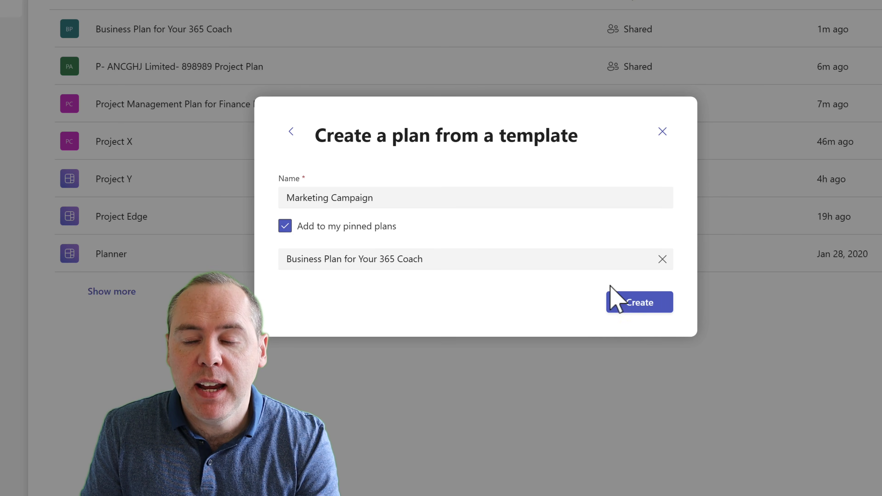
click(645, 303)
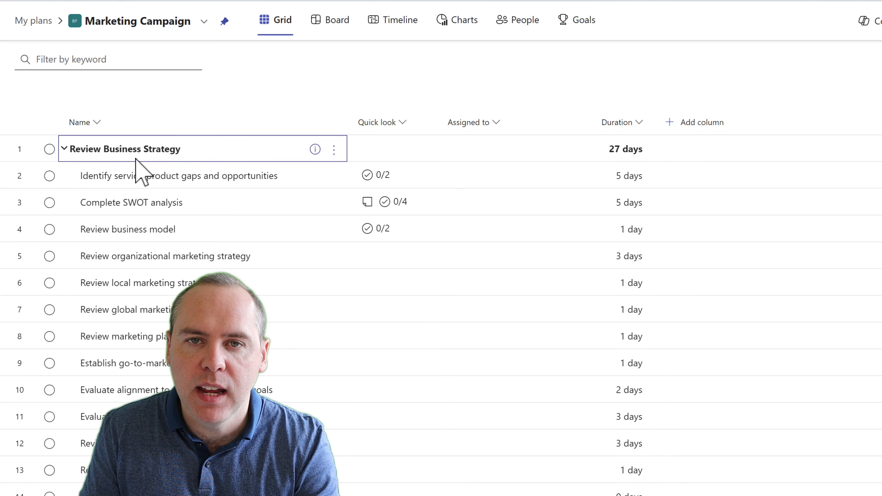
Step: Collapse and expand Review Business Strategy, and examine the details of its Identify service/product gaps and opportunities task
click(65, 148)
click(65, 149)
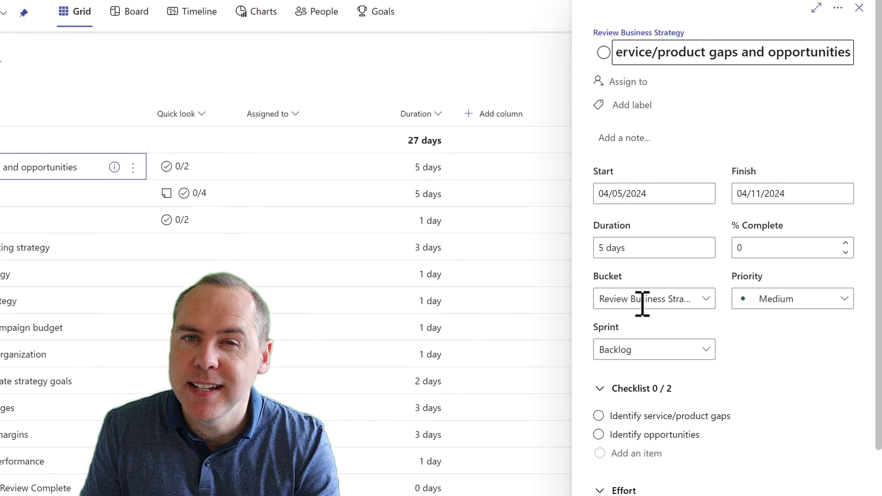
scroll(643, 309, down, 1)
scroll(644, 314, down, 4)
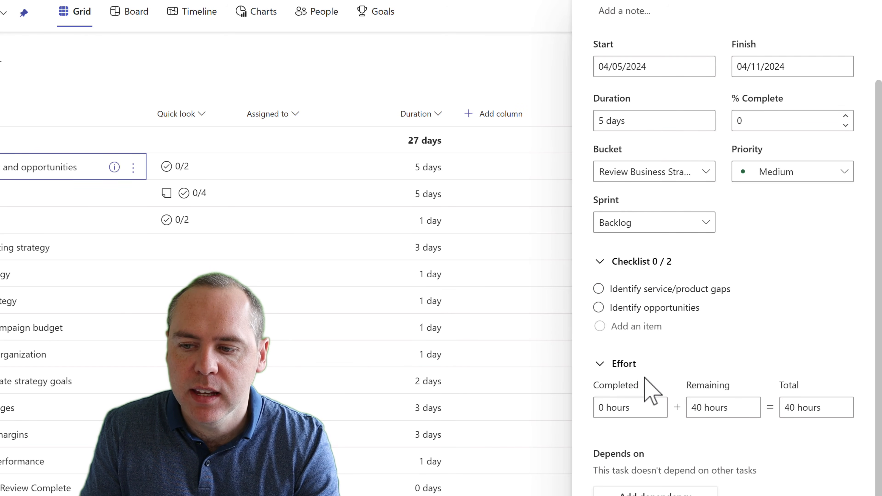
scroll(650, 389, down, 5)
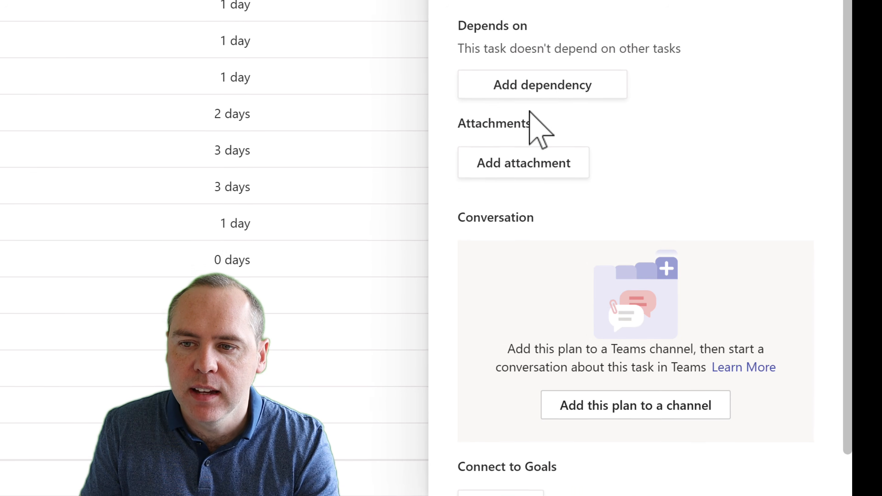
scroll(528, 107, up, 5)
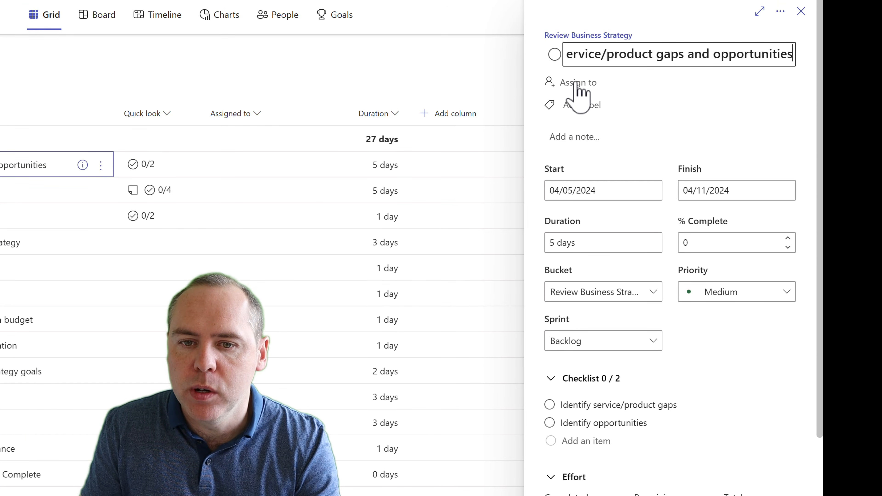
Step: Assign the Identify service/product gaps and opportunities task to the first listed group member and review its remaining details
click(579, 84)
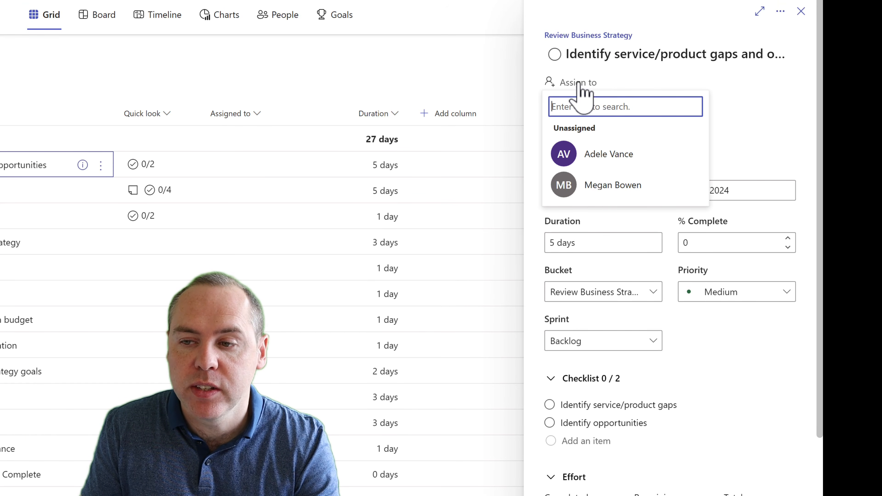
click(611, 160)
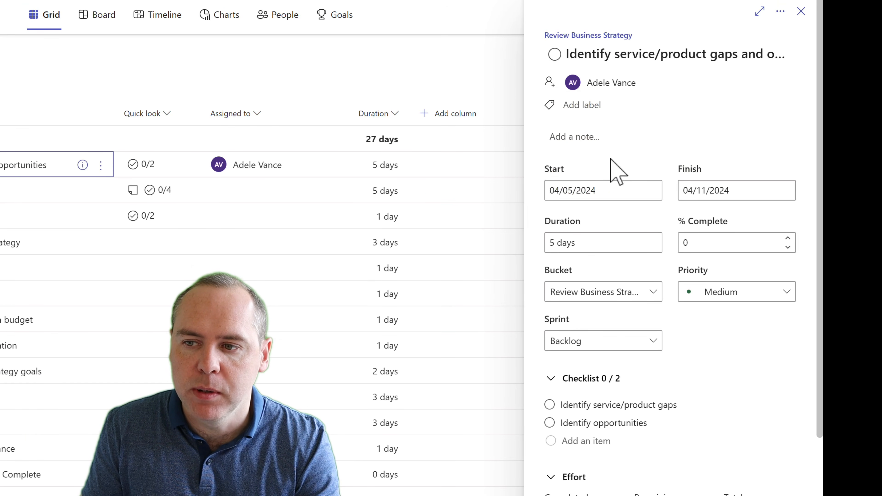
scroll(632, 209, down, 2)
scroll(636, 228, down, 1)
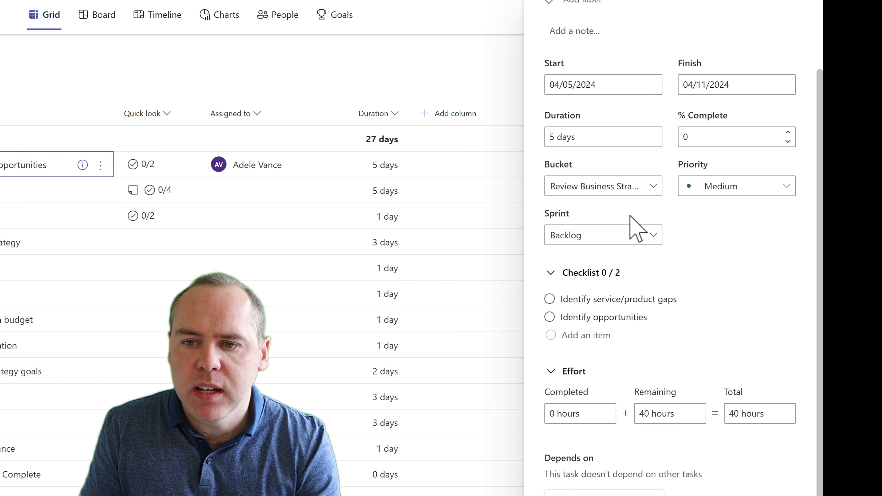
scroll(629, 237, down, 5)
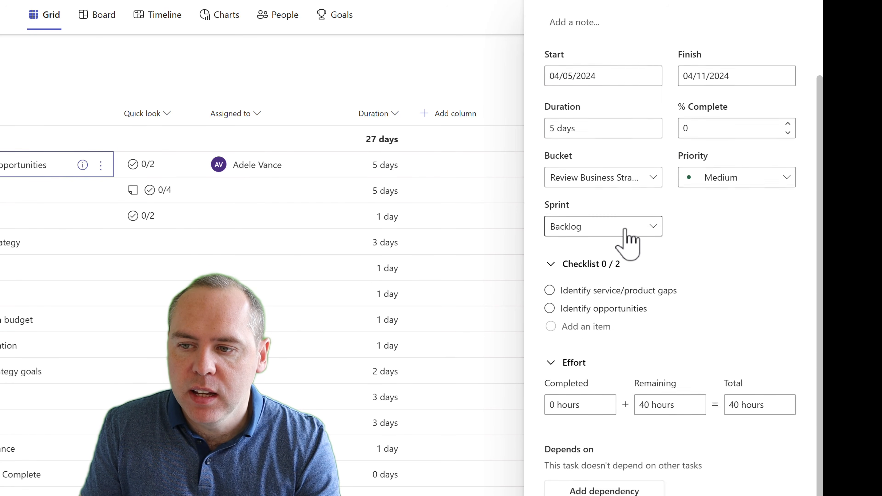
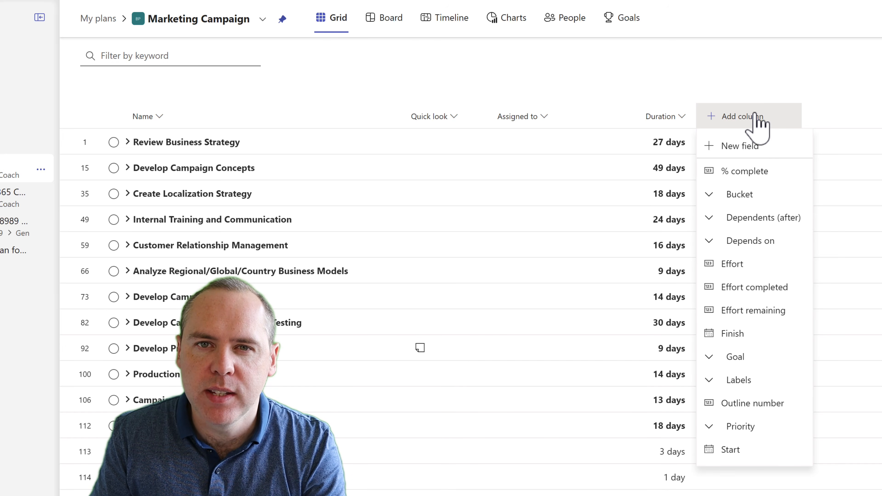
Step: Add a custom Choice column named On Budget? with the choices Yes and No
click(753, 146)
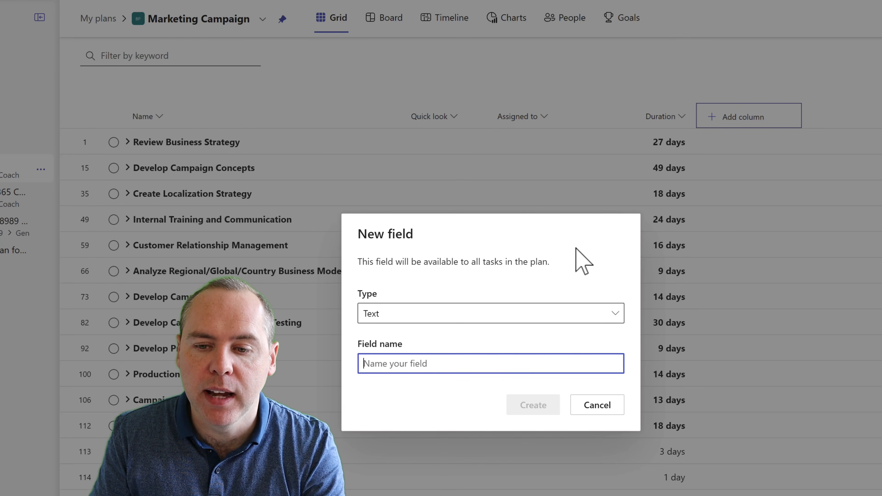
click(471, 315)
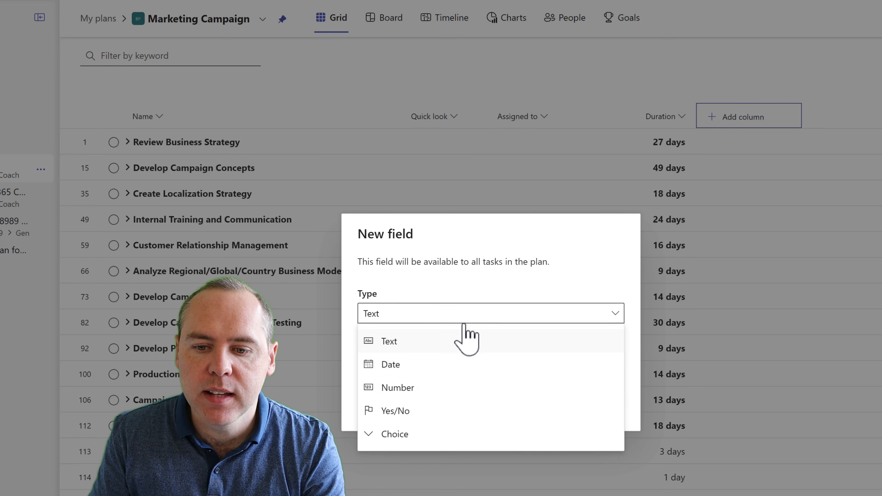
click(450, 432)
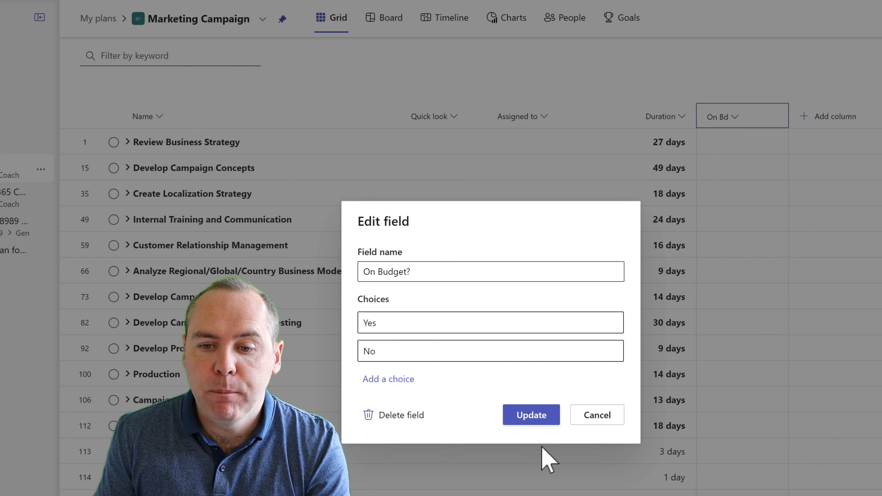
click(535, 420)
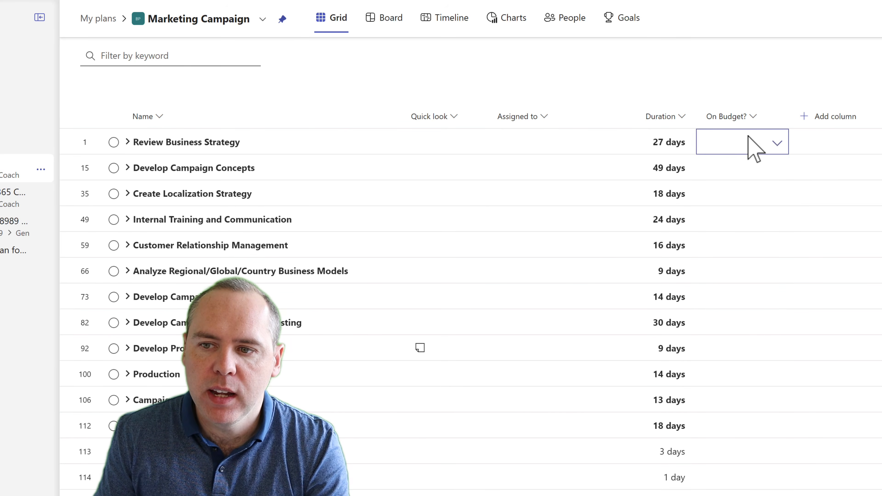
Step: Set On Budget? to Yes for Review Business Strategy and expand its subtasks
click(773, 143)
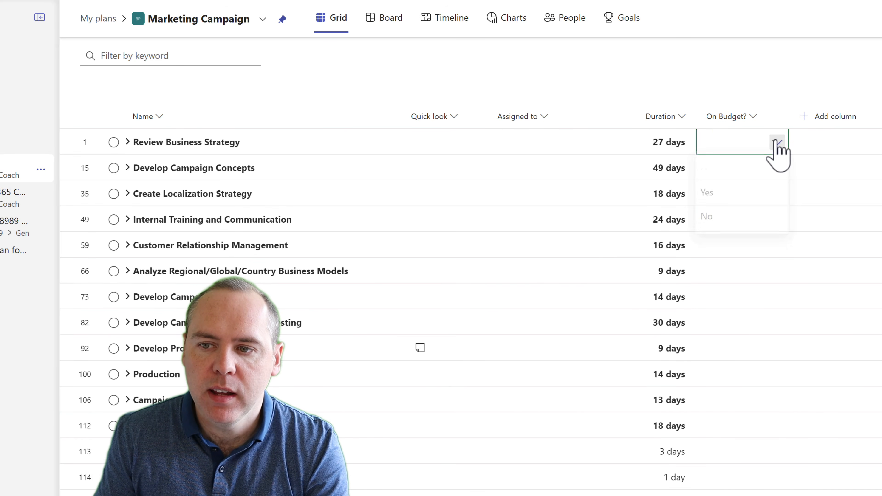
click(726, 198)
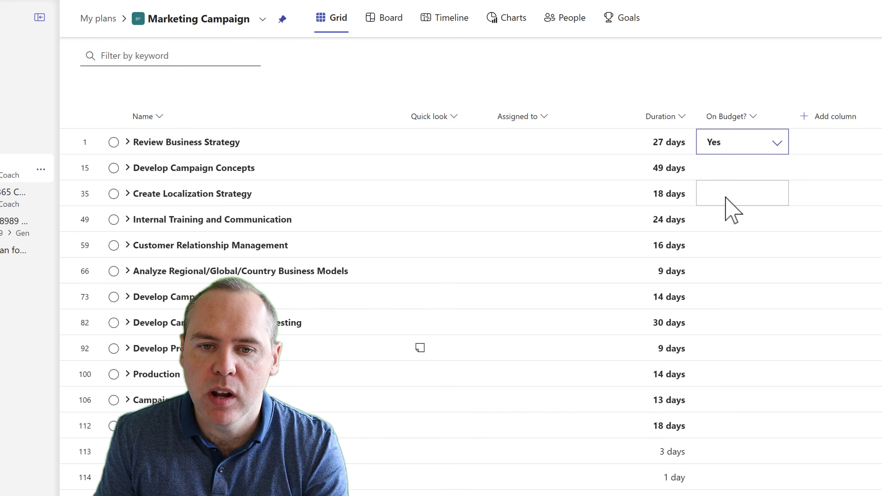
click(127, 142)
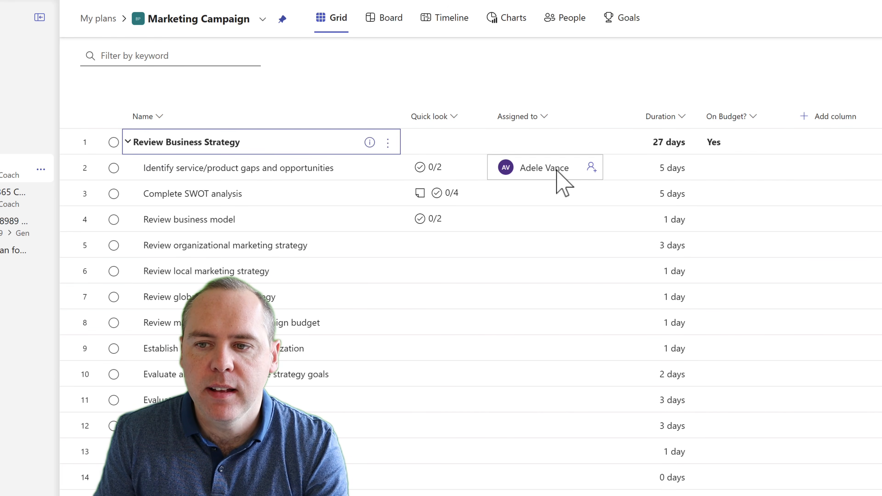
Step: Set On Budget? to No for the Identify service/product gaps and opportunities task
click(725, 172)
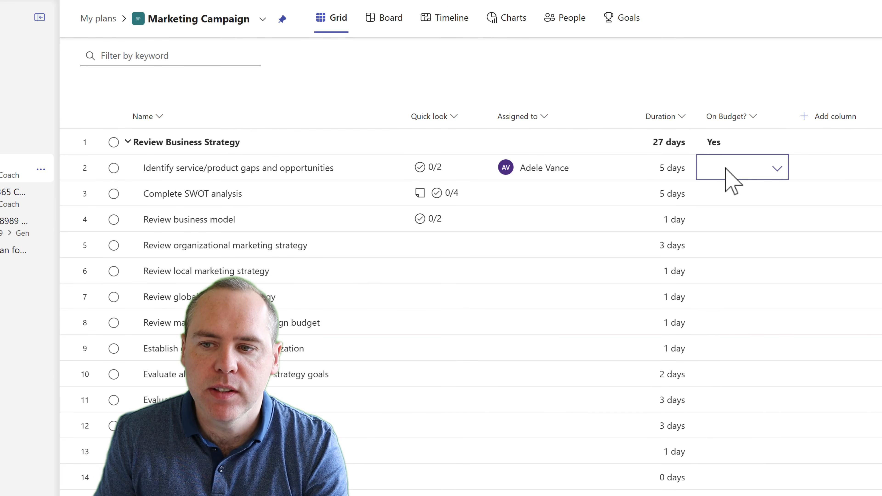
click(778, 171)
click(735, 251)
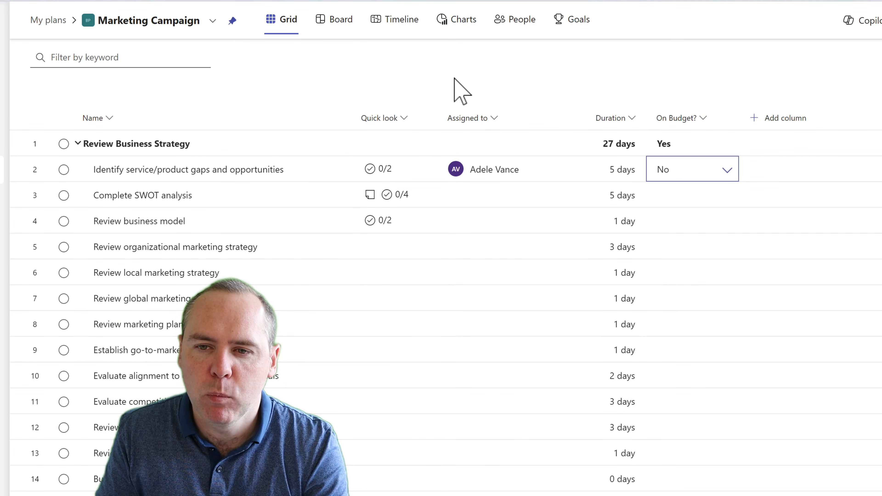
Step: Examine the plan's task dates and links on the timeline, and review the details and dependency of Complete SWOT analysis
click(403, 21)
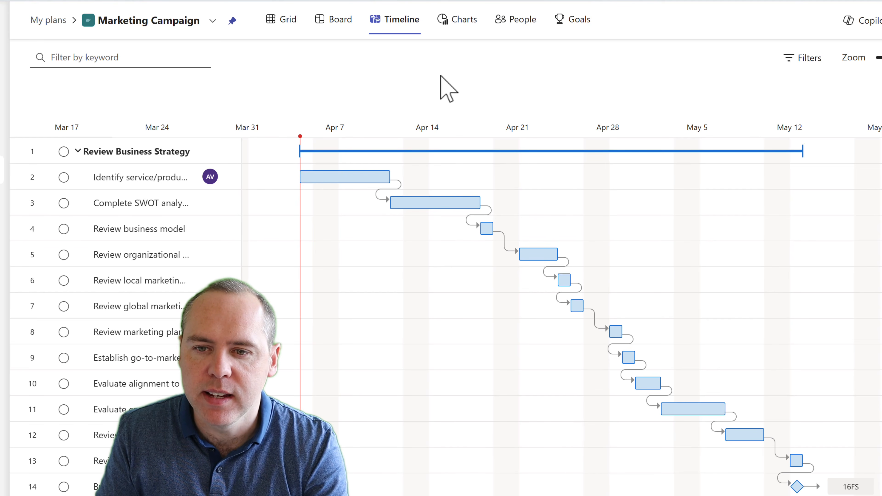
mouse_move(417, 208)
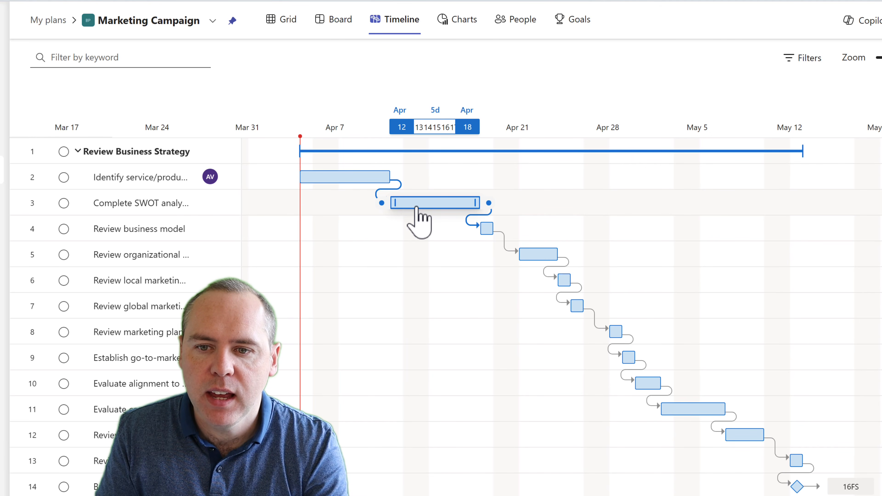
mouse_move(365, 182)
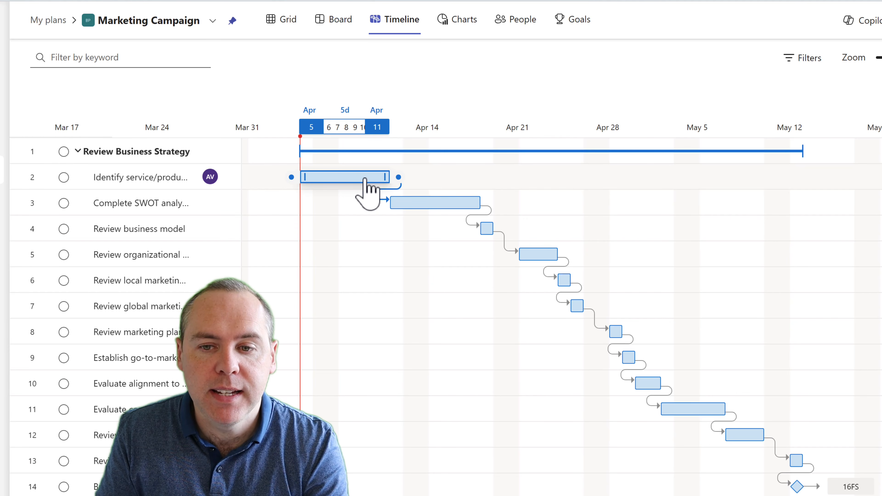
click(431, 208)
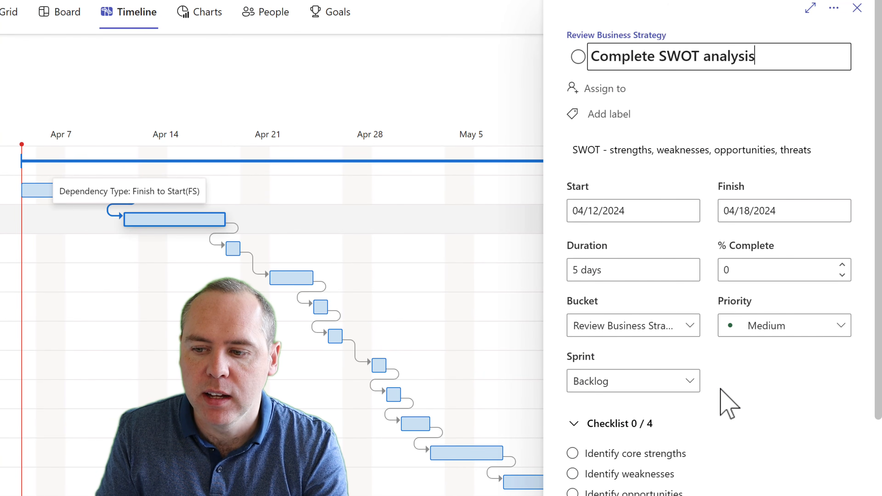
scroll(729, 403, down, 10)
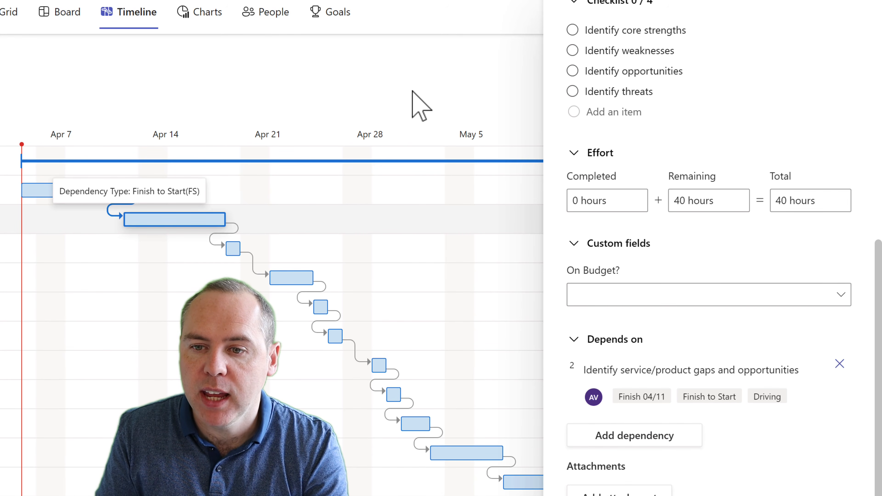
scroll(710, 139, up, 10)
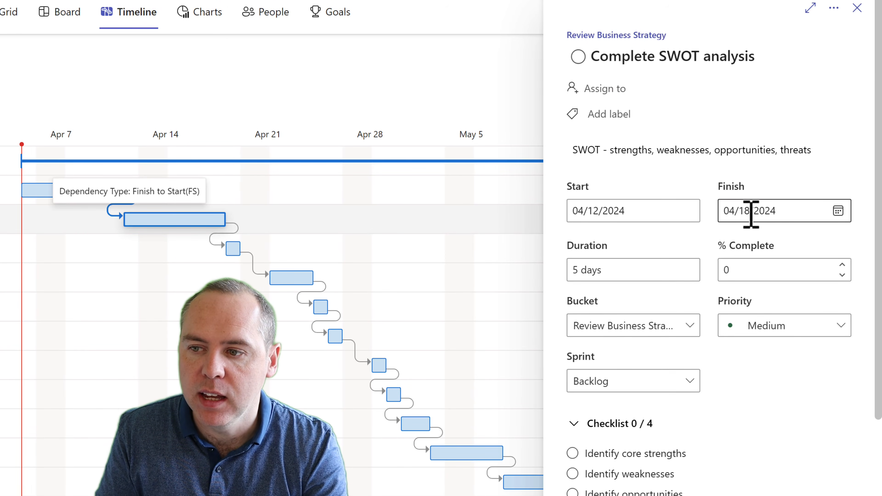
Step: Extend Complete SWOT analysis in its task details so that it finishes on April 19
click(755, 209)
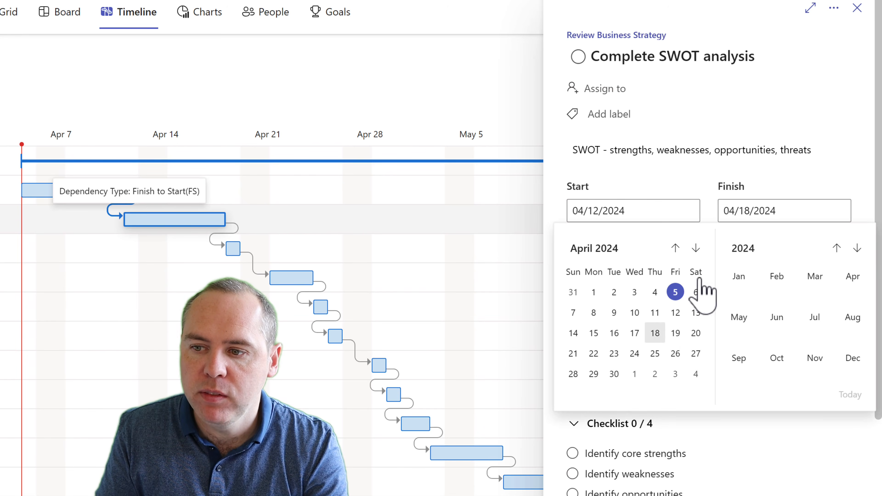
click(576, 353)
click(857, 8)
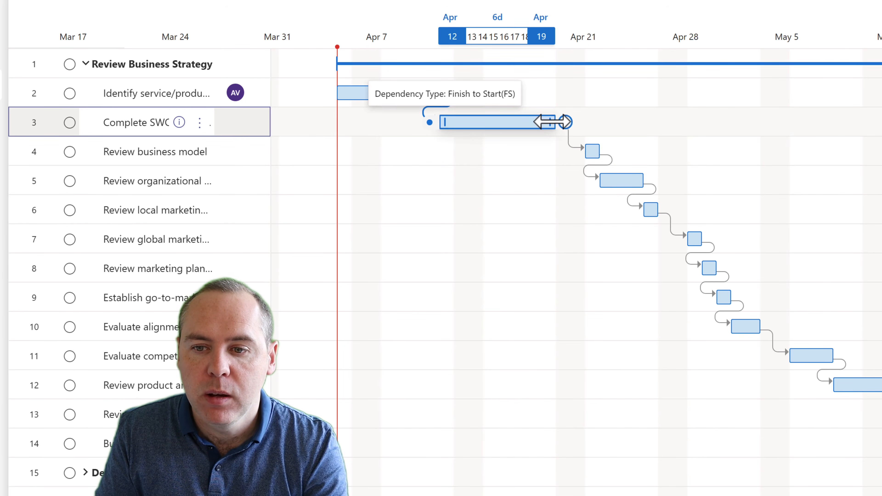
Step: Shorten the Complete SWOT analysis bar on the timeline and stretch it back to finish on April 19
drag(552, 120, 512, 123)
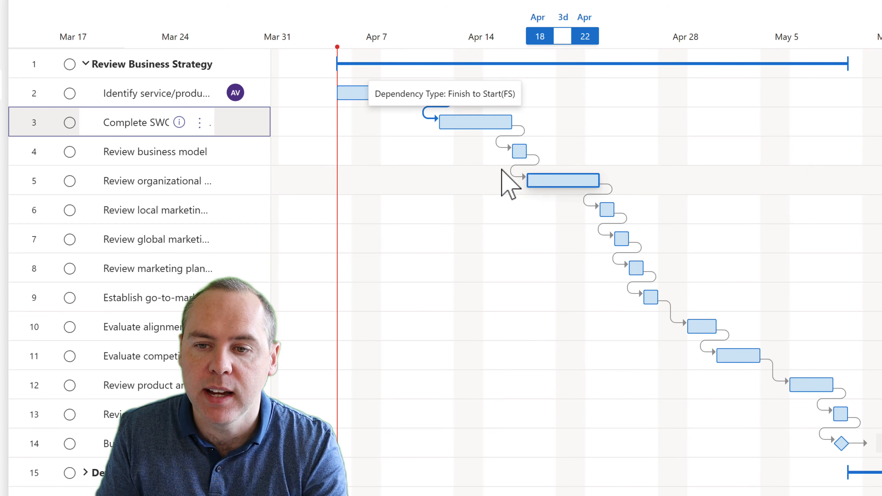
drag(511, 123, 552, 135)
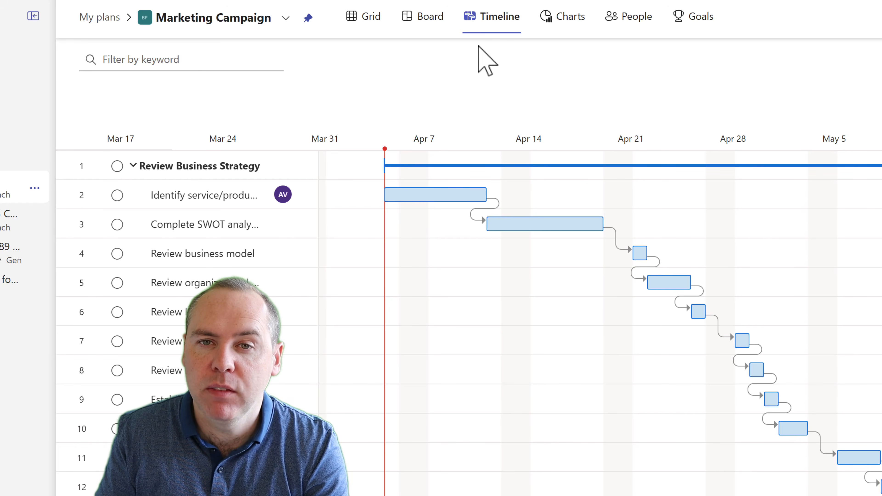
Step: View the plan as a board and review the details of the Identify service/product gaps and opportunities task
click(410, 18)
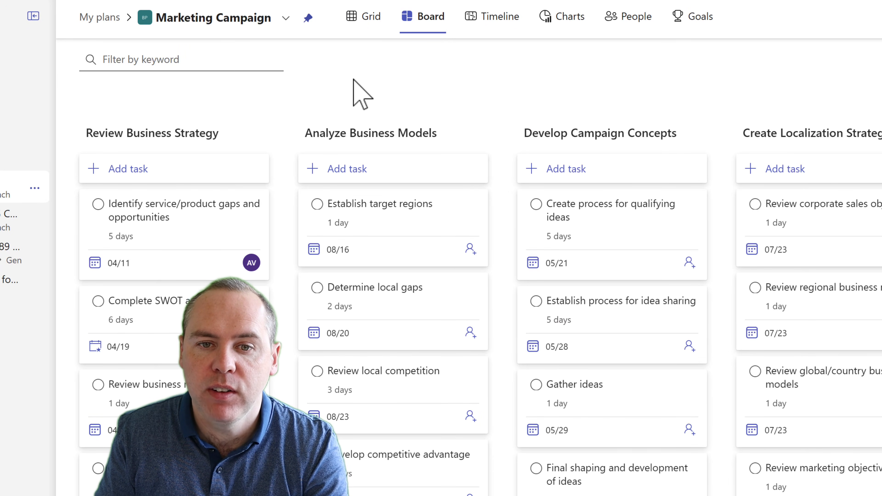
mouse_move(191, 137)
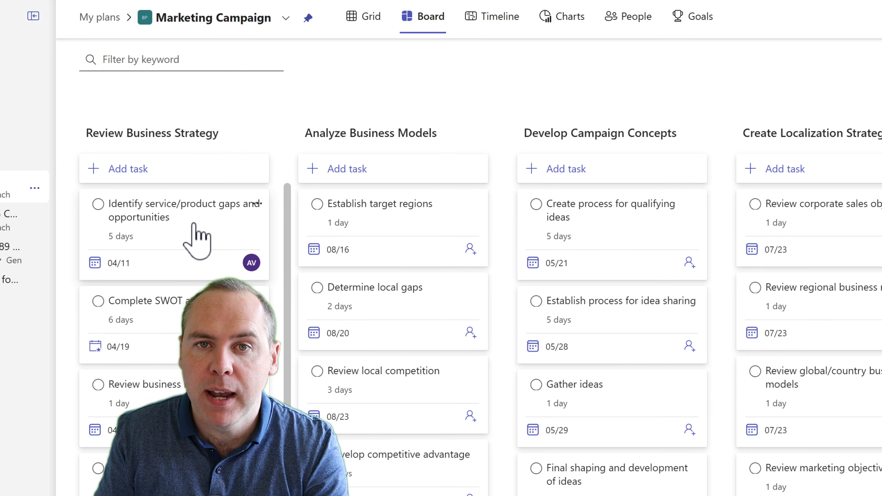
click(196, 240)
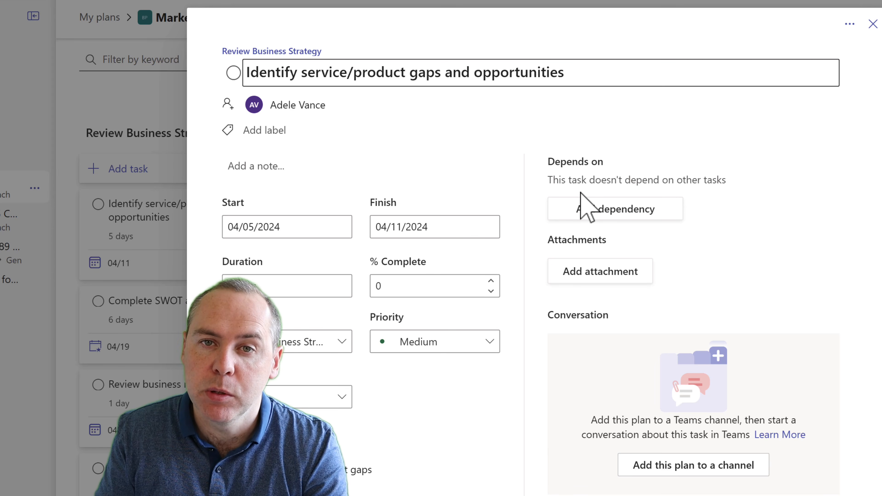
click(873, 23)
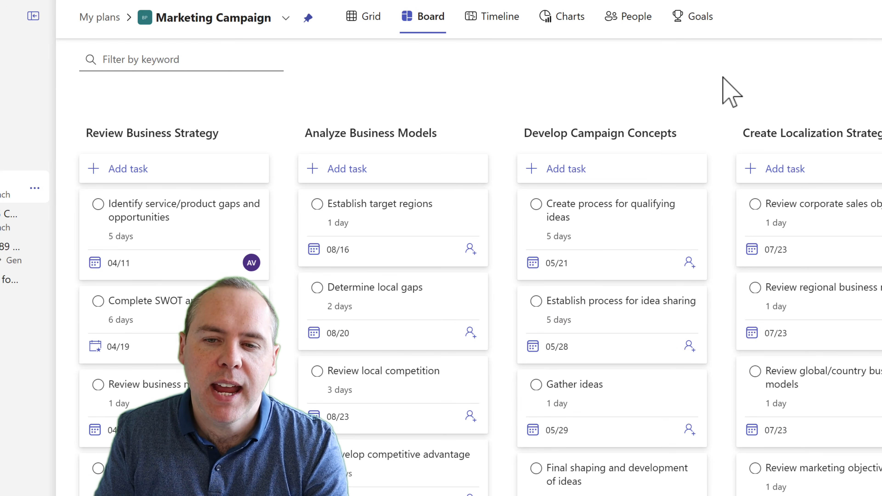
Step: Assign Complete SWOT analysis, Review business model and Review organizational marketing strategy to the first listed member
click(253, 346)
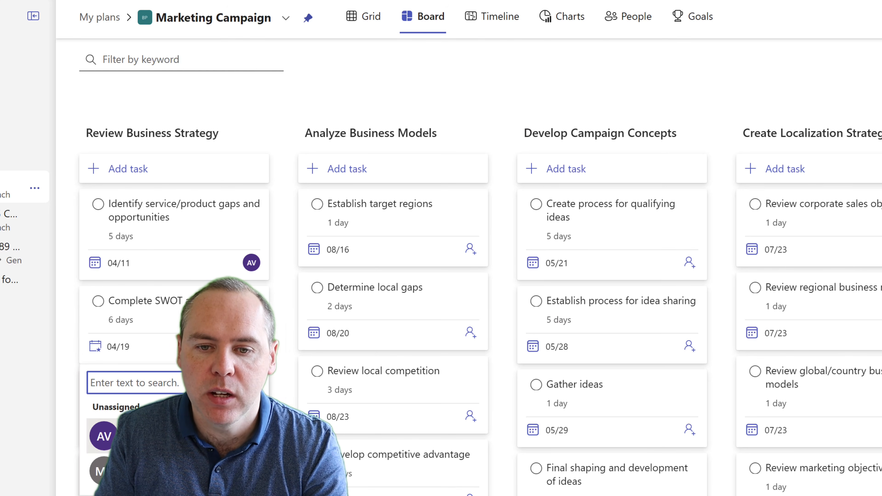
click(153, 436)
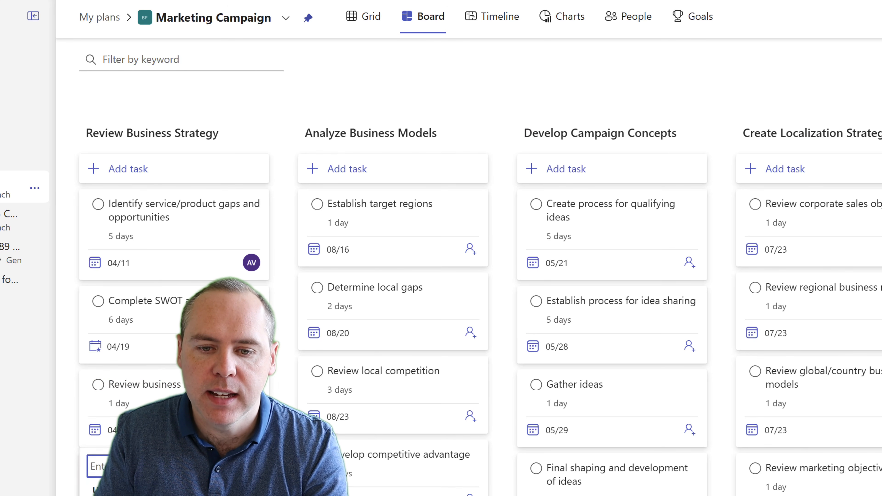
click(153, 495)
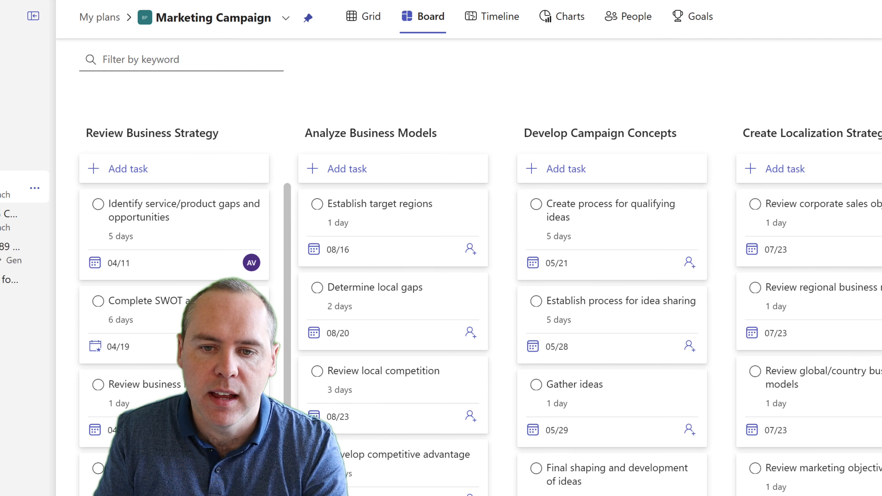
Step: Assign Establish target regions, Determine local gaps and Review local competition under Analyze Business Models to the second listed member
click(471, 249)
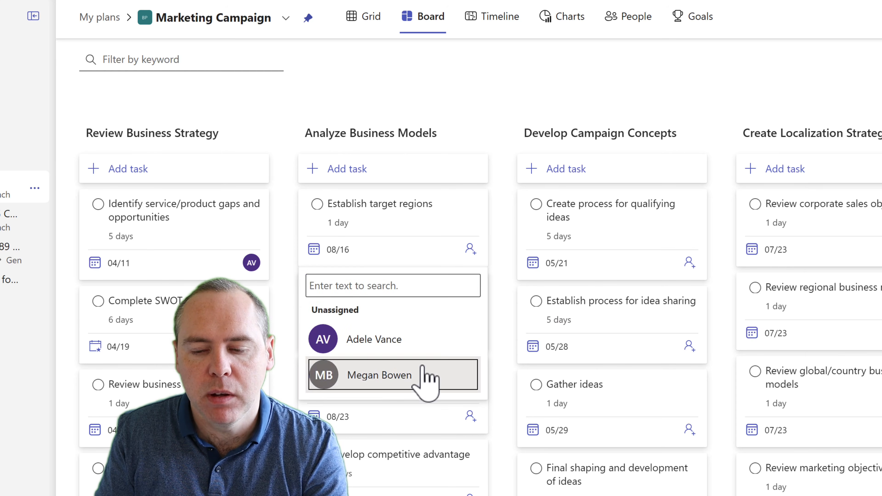
click(424, 379)
click(471, 333)
click(379, 458)
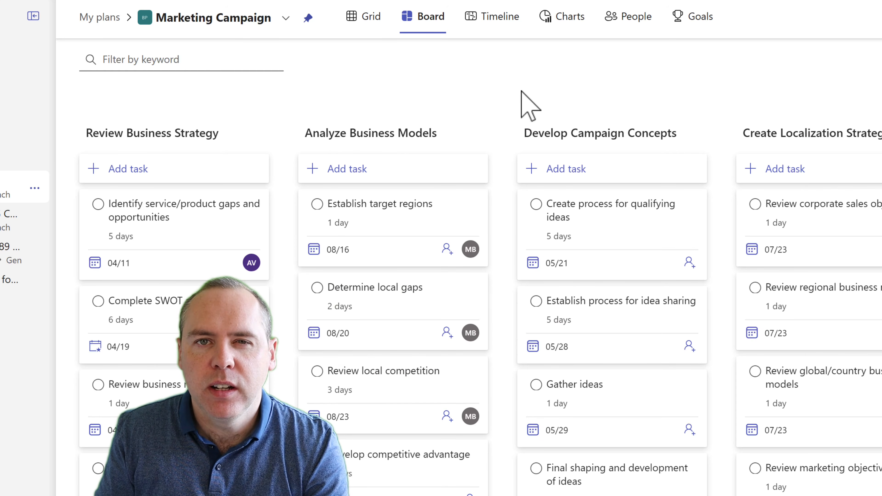
Step: Show each person's workload by Hours in the People view
click(625, 28)
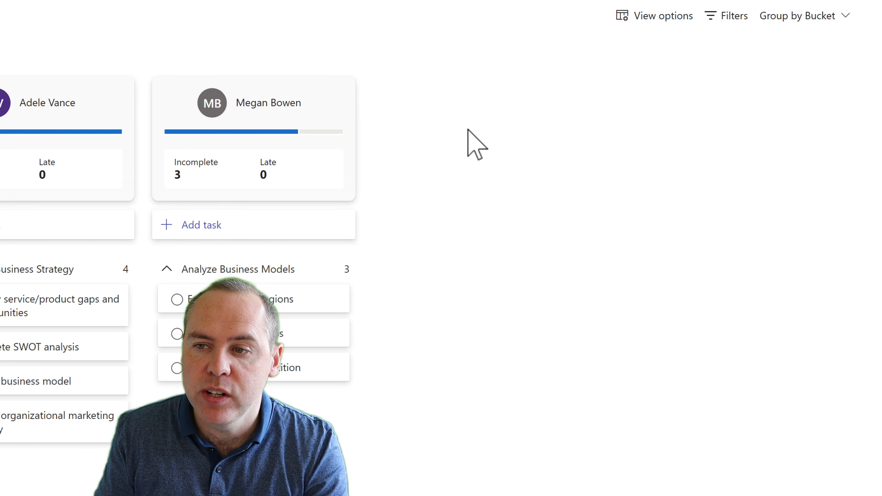
click(647, 24)
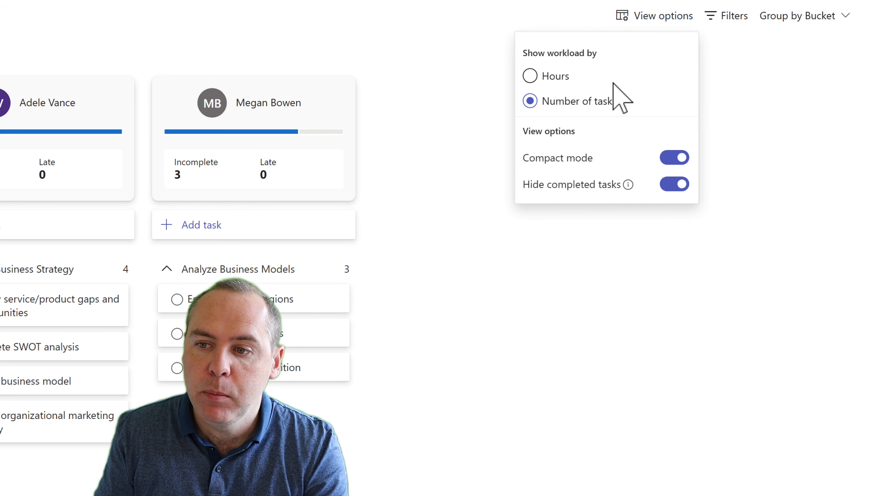
click(554, 78)
click(587, 312)
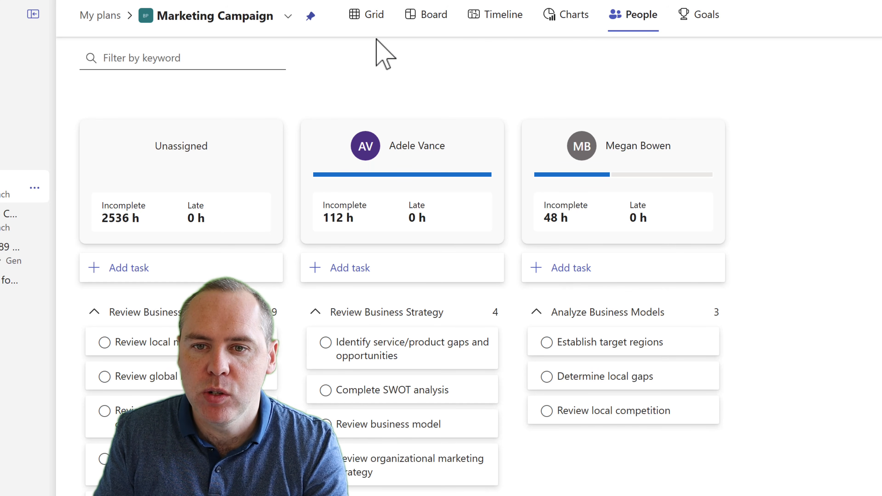
Step: Mark the Identify service/product gaps and opportunities and Complete SWOT analysis tasks as complete in the grid
click(386, 24)
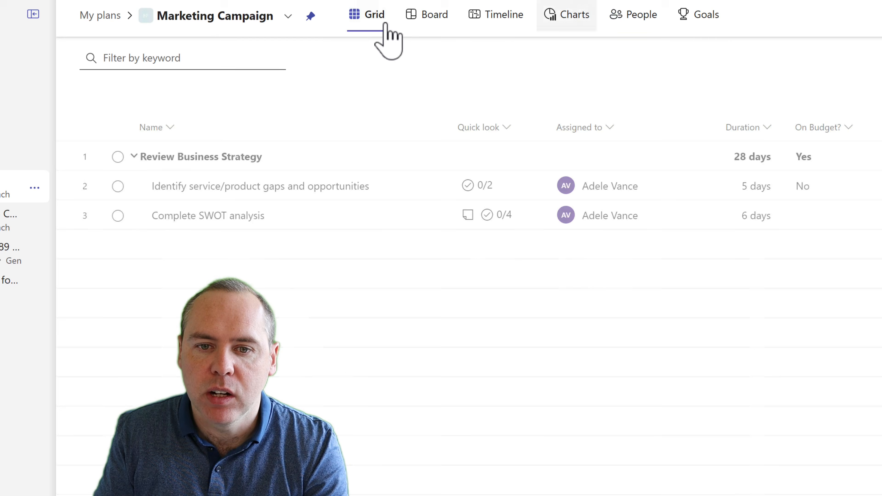
click(118, 186)
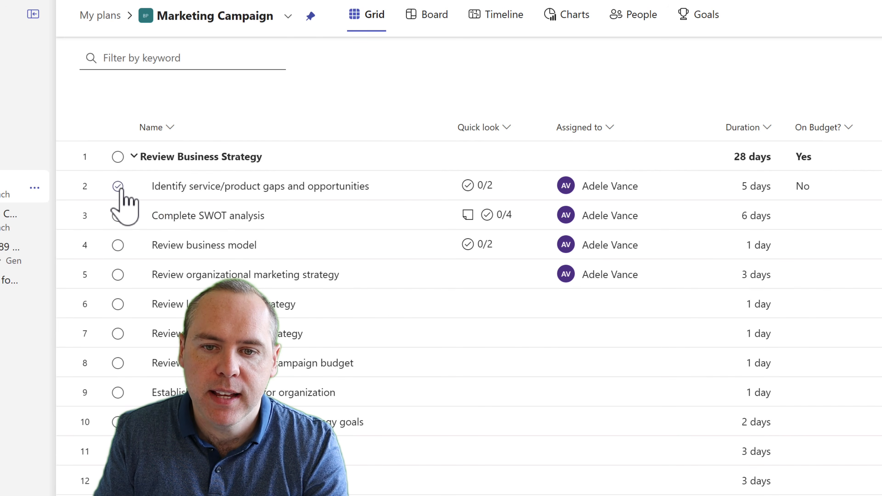
click(118, 216)
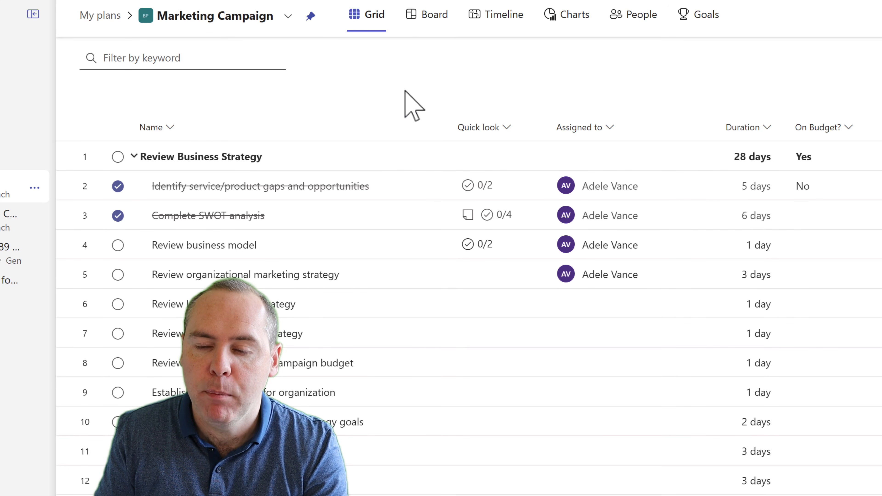
Step: Turn off Hide completed tasks in the People view and review each member's completed and incomplete hours
click(630, 22)
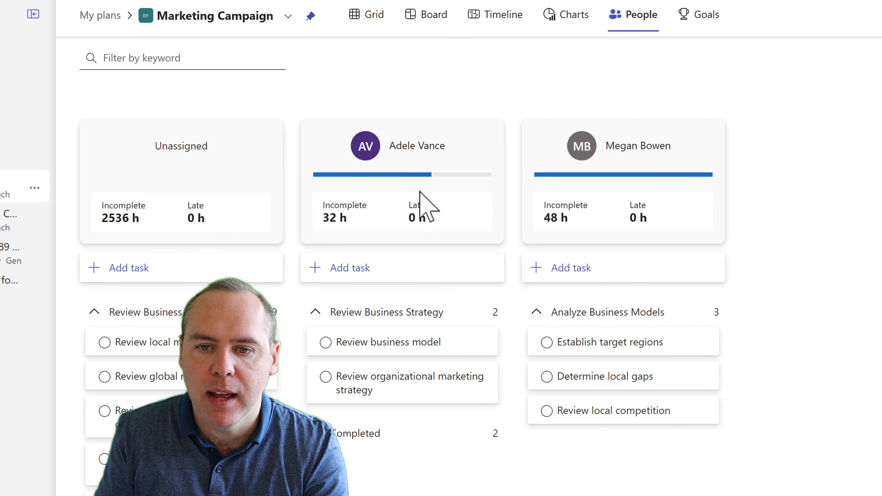
click(756, 64)
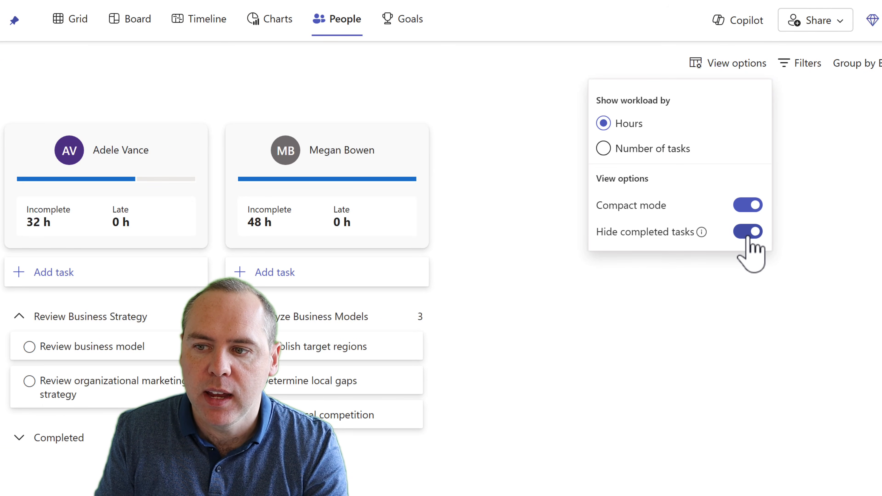
click(748, 232)
click(464, 86)
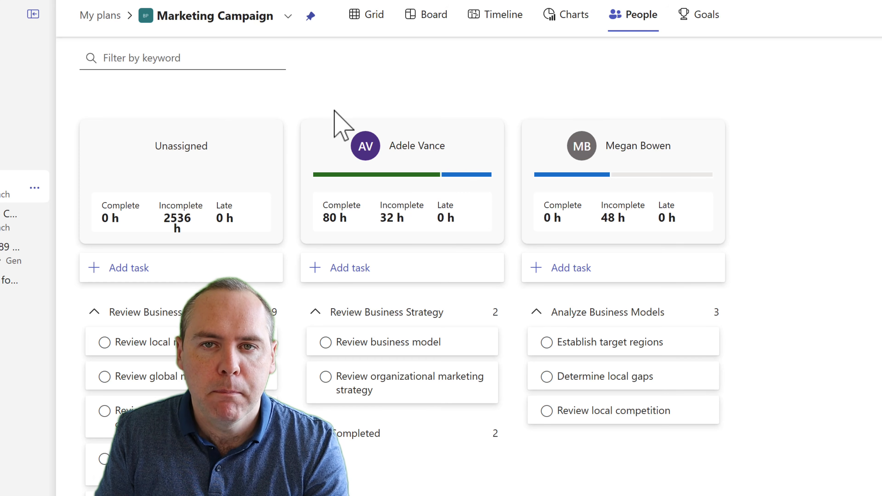
mouse_move(433, 197)
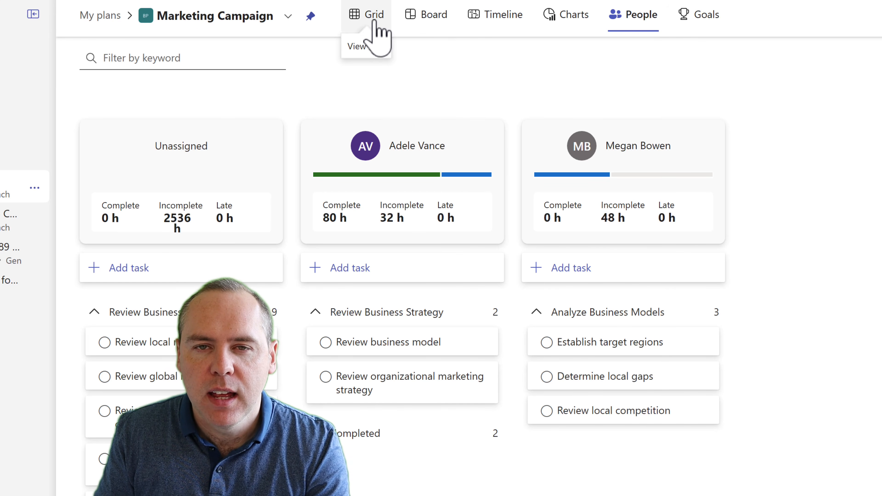
Step: Add a conditional coloring rule to the grid for tasks where Assigned to equals the first listed member
click(375, 31)
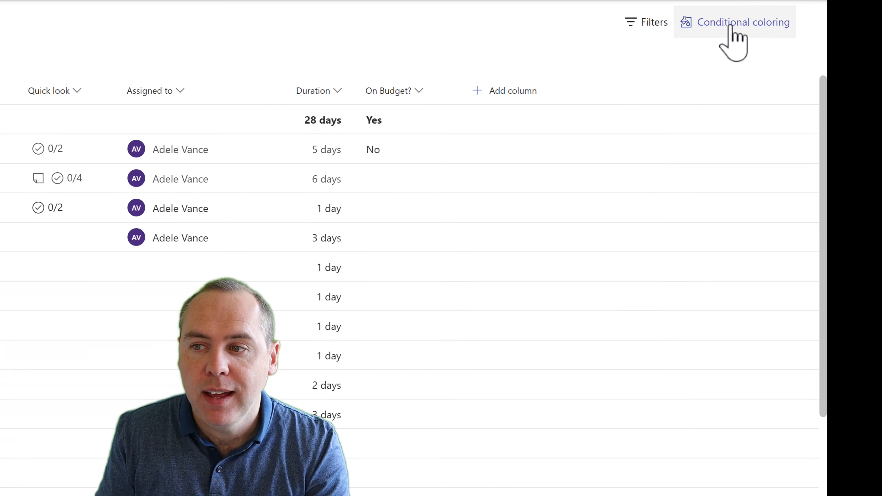
click(728, 24)
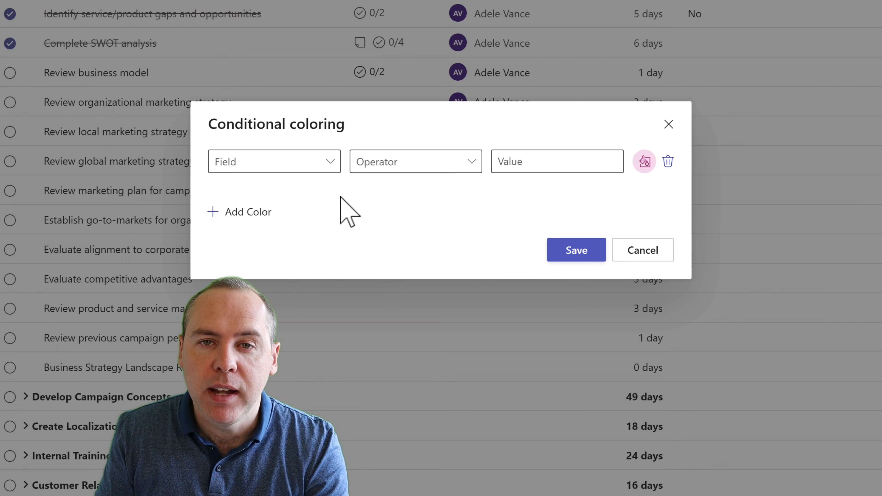
click(205, 218)
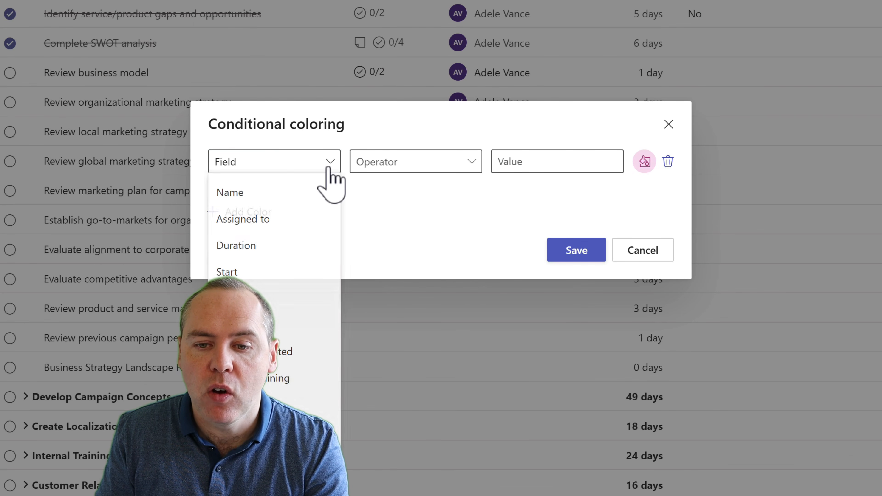
click(300, 219)
click(451, 164)
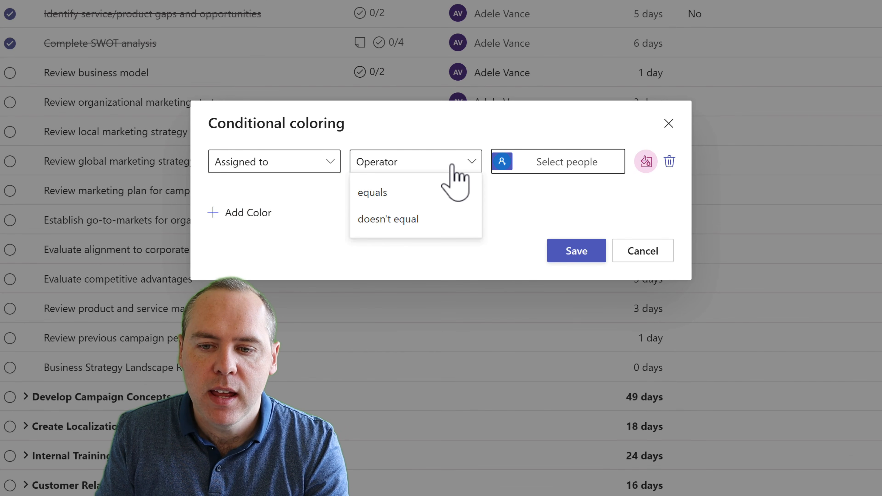
click(436, 195)
click(508, 169)
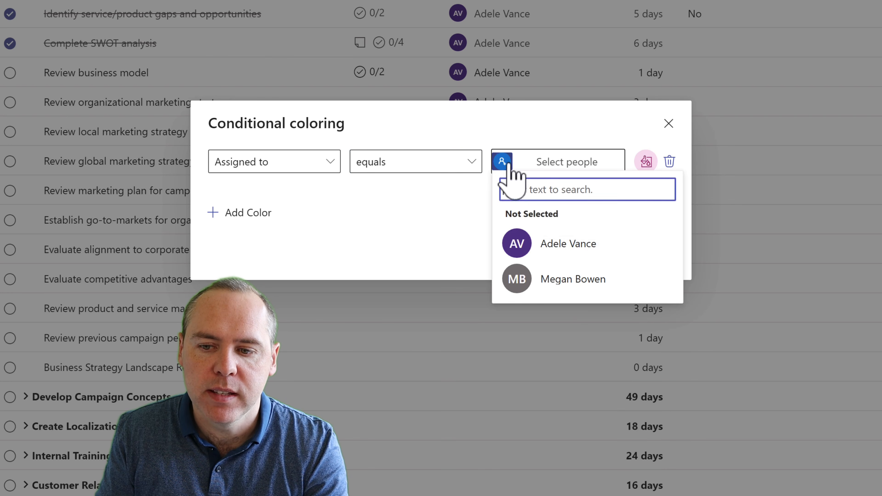
click(567, 252)
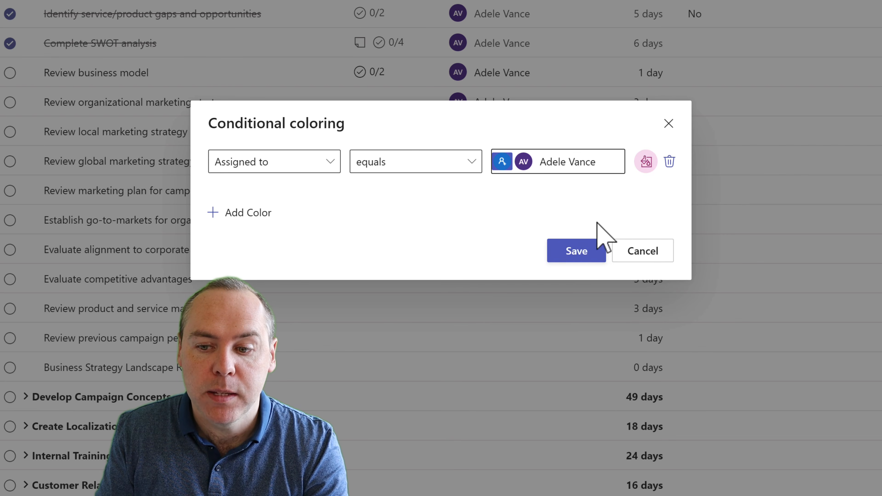
click(587, 259)
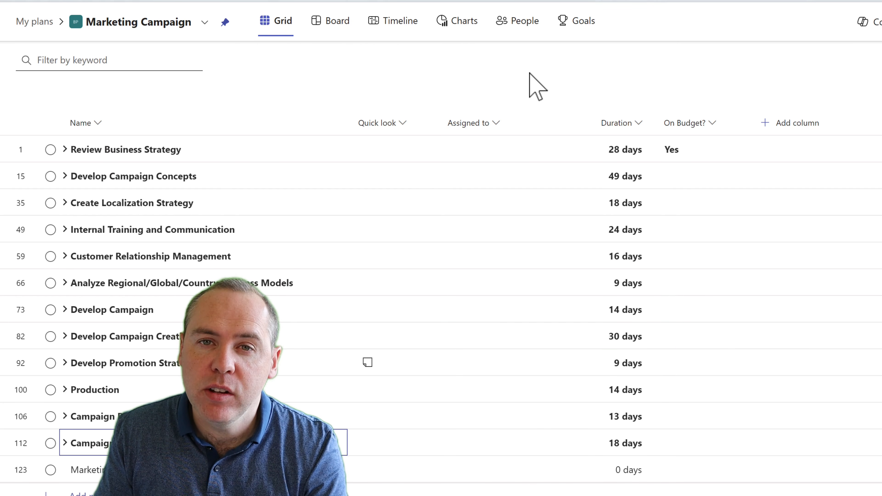
Step: Add a goal named Completed Stage 1 to the Marketing Campaign plan
click(583, 23)
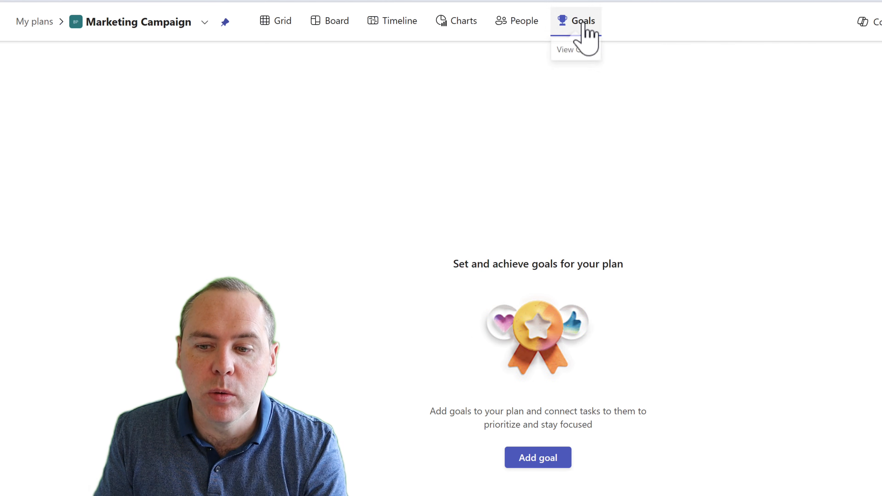
click(554, 459)
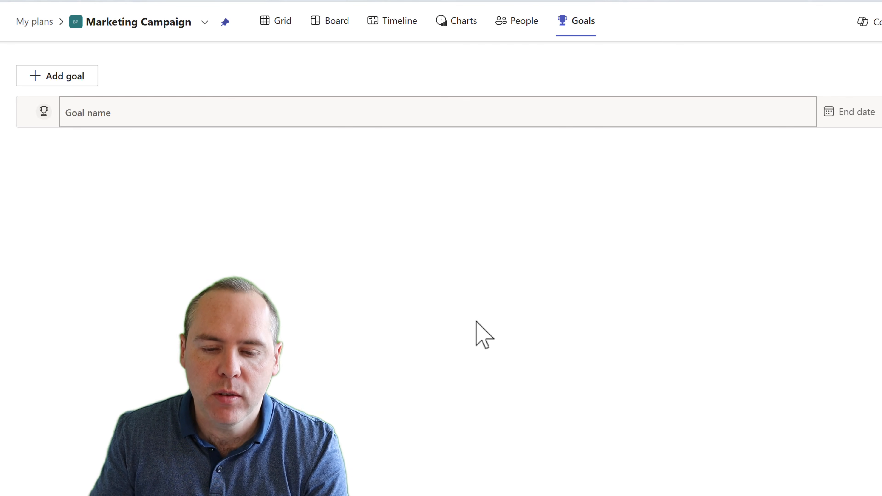
text(Com)
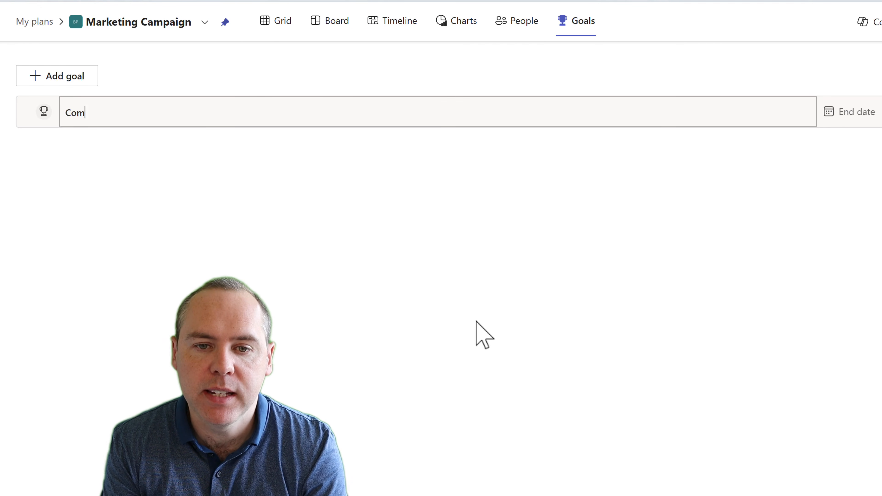
text(pleted Stage)
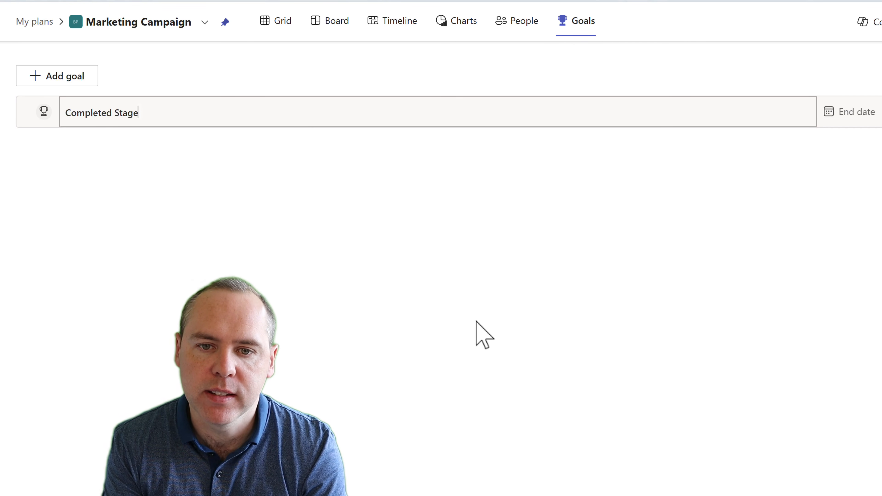
text( 1)
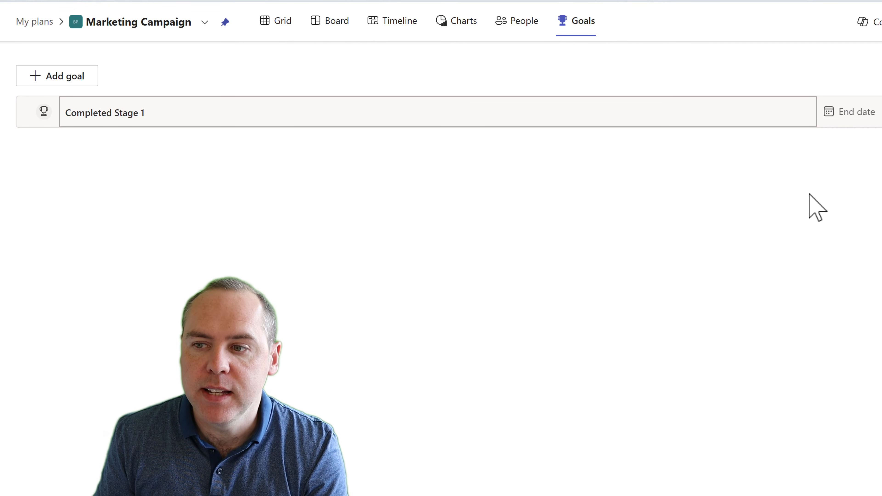
key(Return)
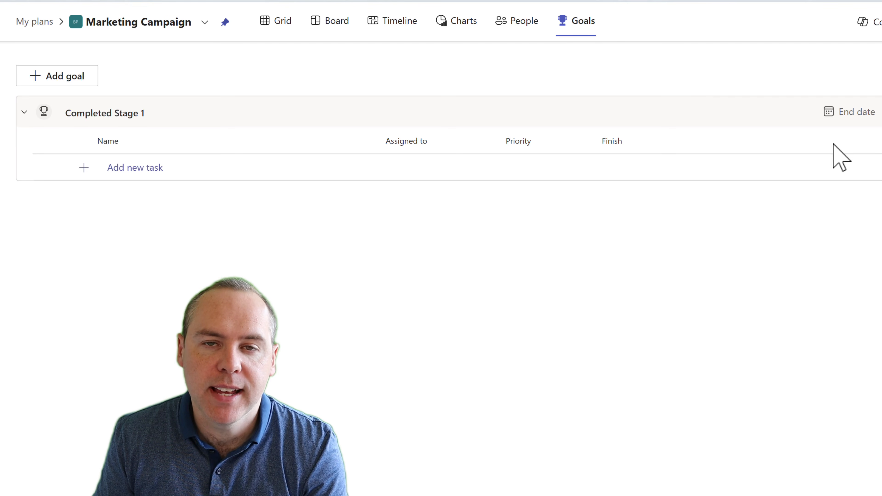
Step: Connect the first six Review Business Strategy subtasks, through Review global marketing strategy, to the Completed Stage 1 goal
click(162, 169)
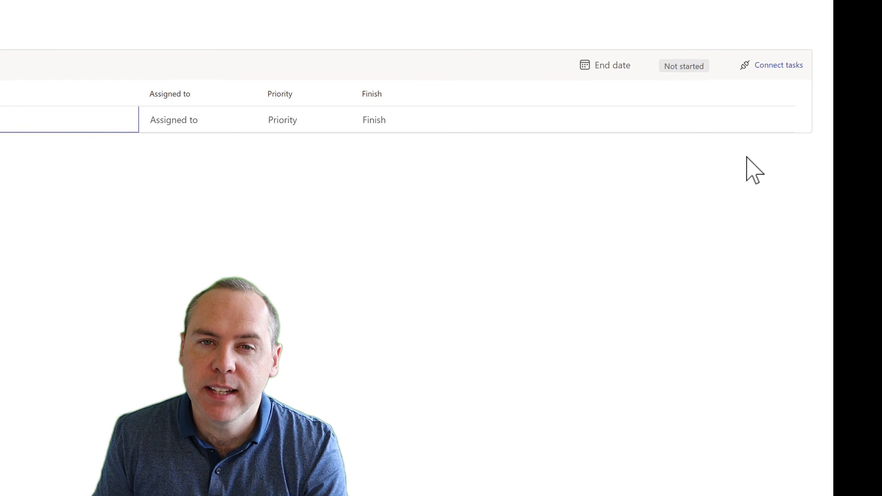
click(737, 249)
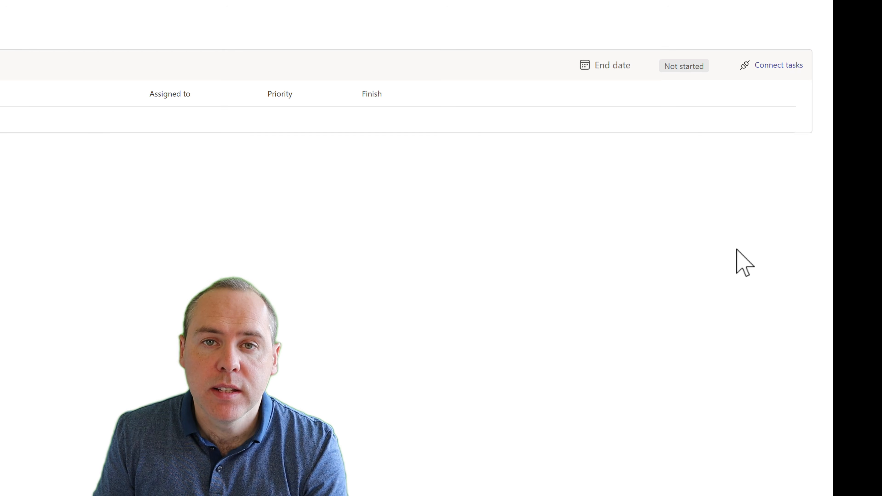
click(792, 68)
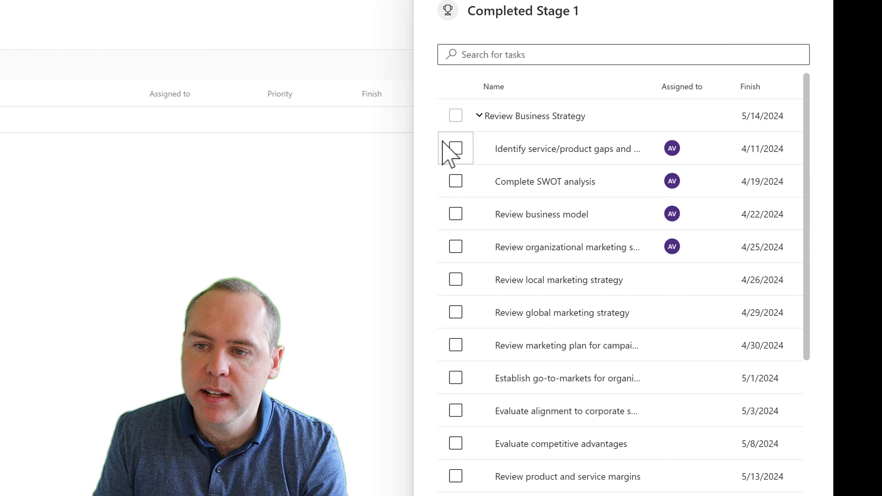
click(456, 148)
click(456, 181)
click(456, 214)
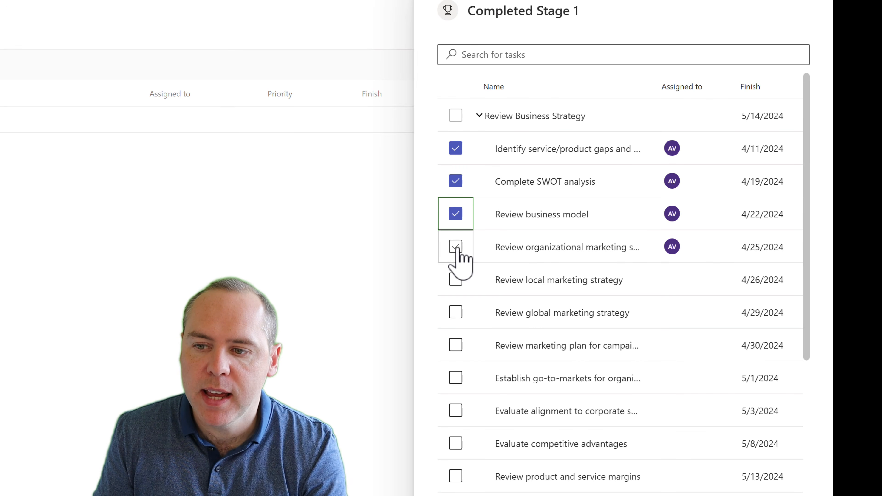
click(455, 247)
click(456, 280)
click(456, 313)
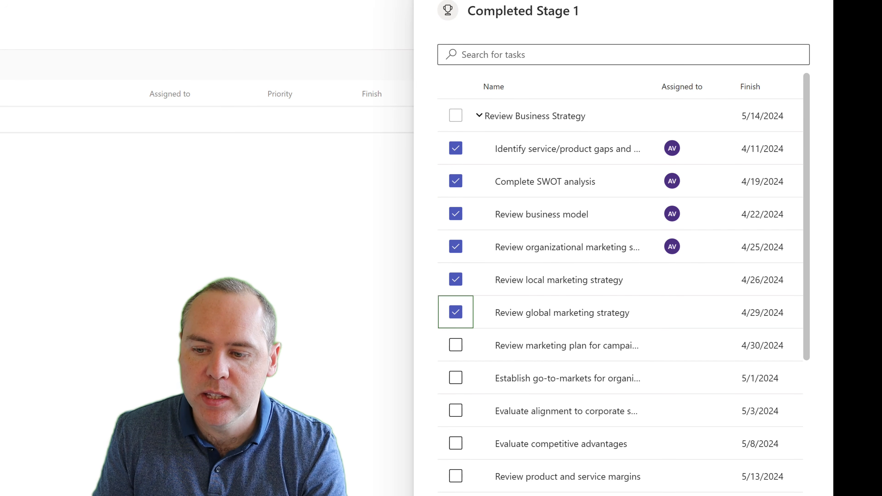
click(404, 429)
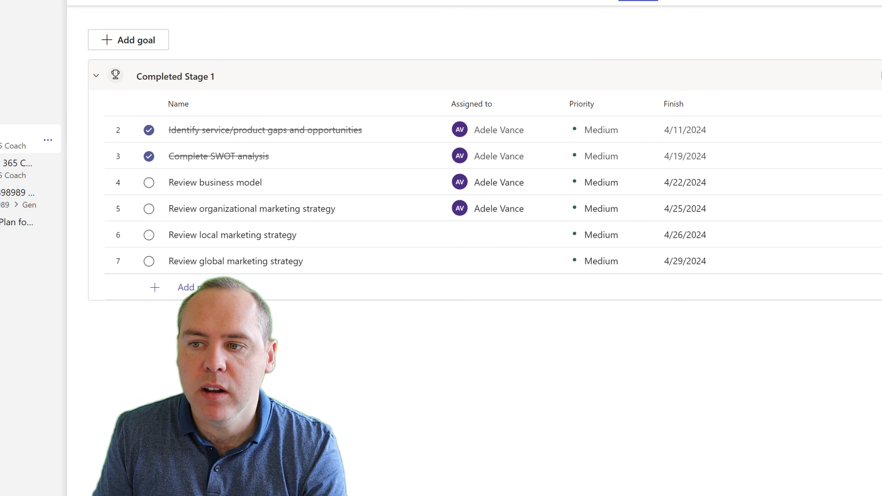
click(715, 67)
click(683, 118)
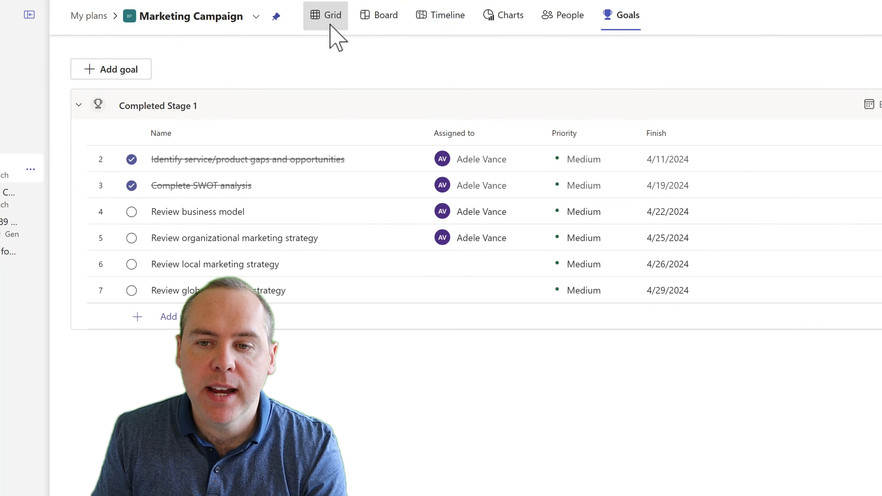
Step: Add the Goal column to the plan's grid
click(330, 25)
click(589, 90)
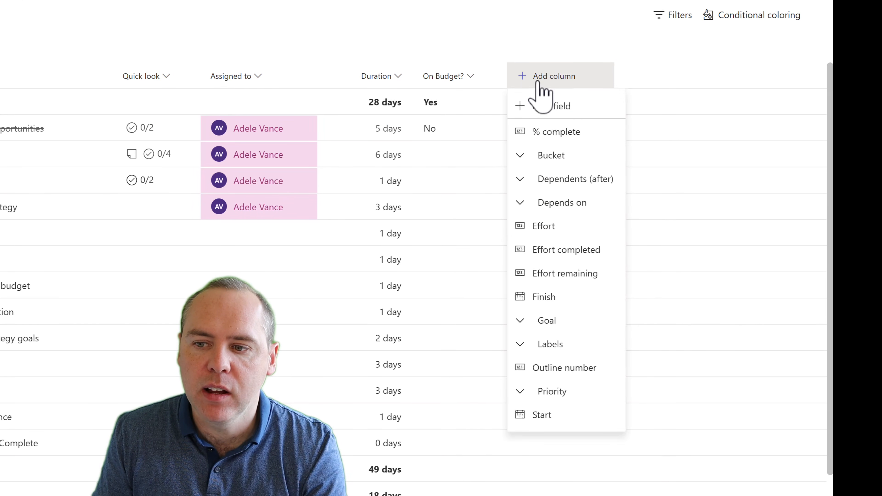
click(547, 322)
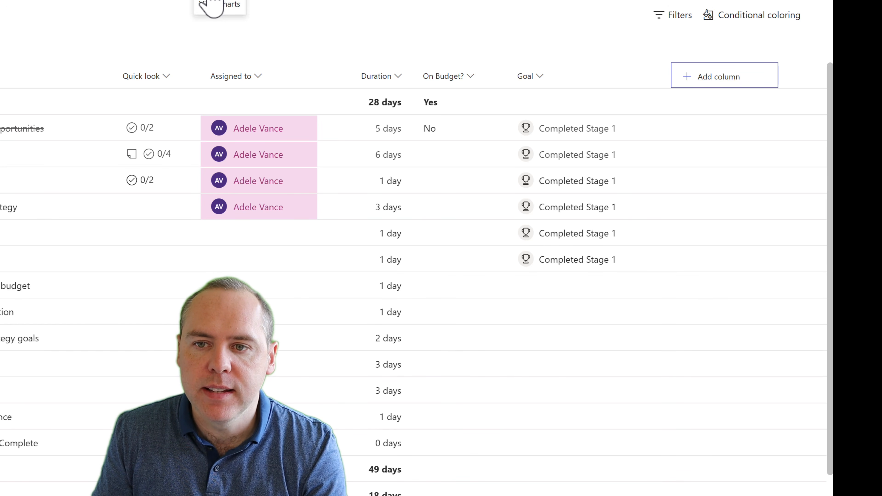
Step: Filter the plan's charts to tasks connected to the Completed Stage 1 goal
click(208, 4)
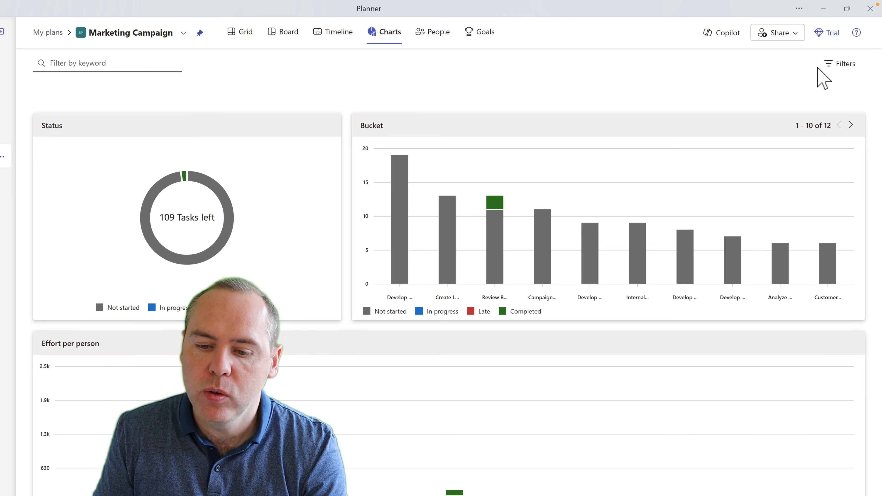
click(831, 66)
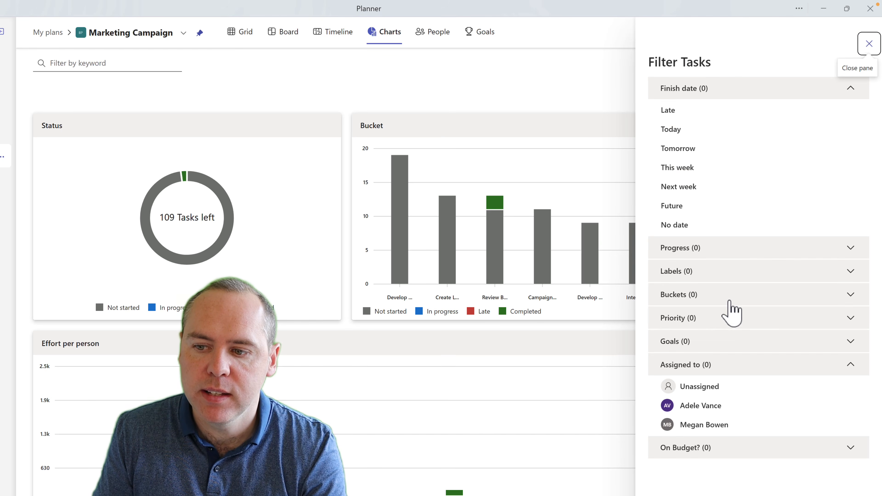
click(705, 344)
click(699, 382)
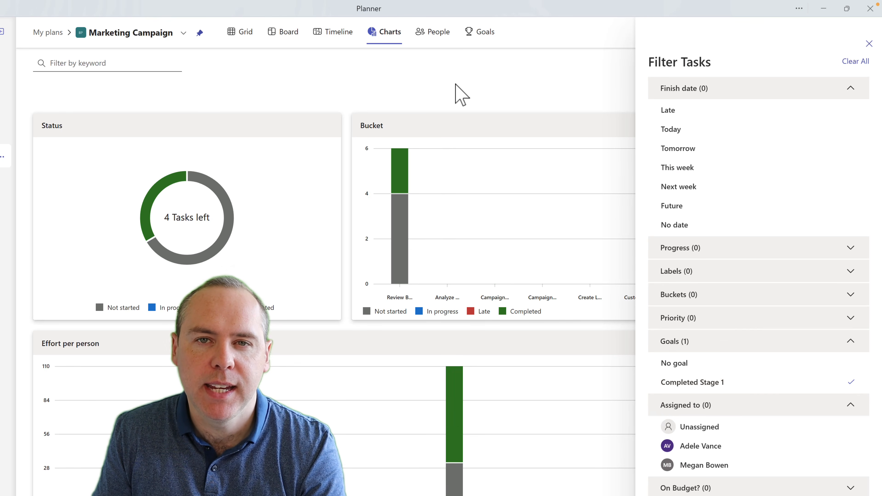
click(869, 44)
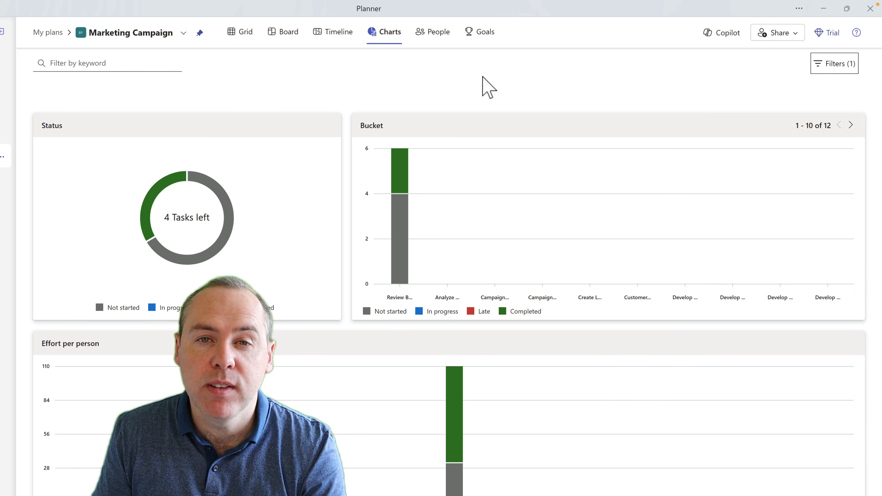